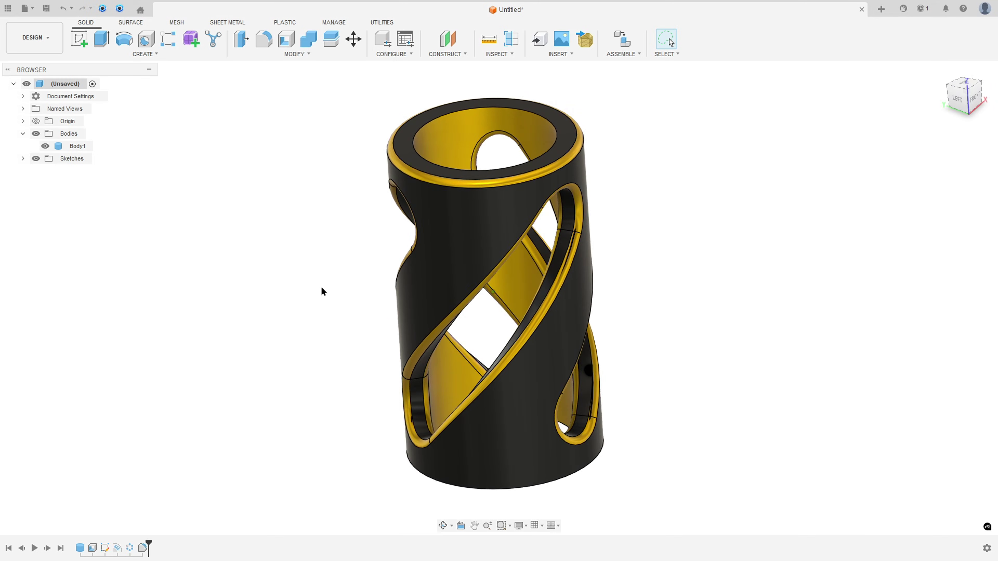
Draw a red ink arrow in Draw 64.pdf pointing at the rendered part.
left_click(33, 549)
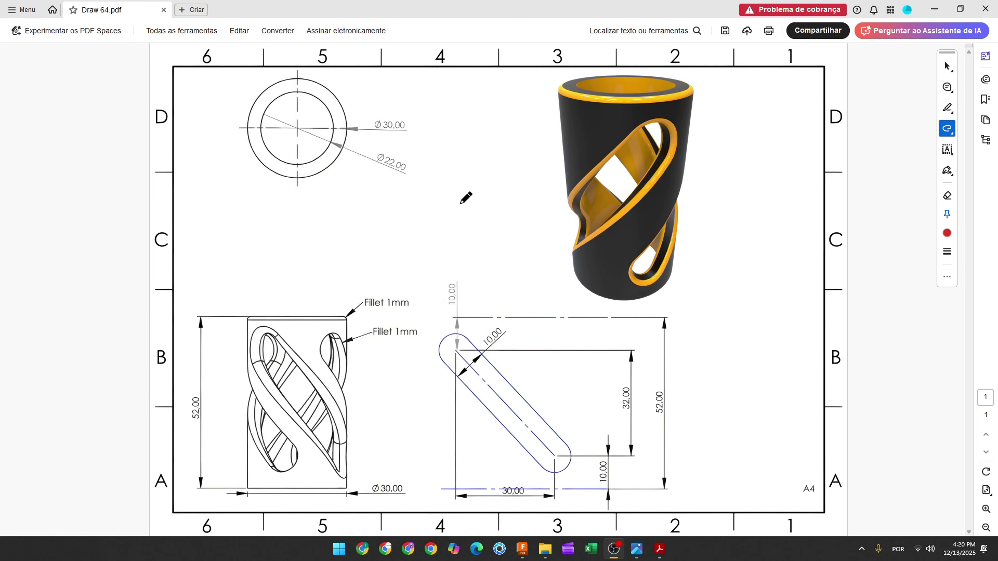
mouse_move(455, 202)
left_mouse_down()
mouse_move(529, 201)
mouse_move(540, 219)
left_mouse_up()
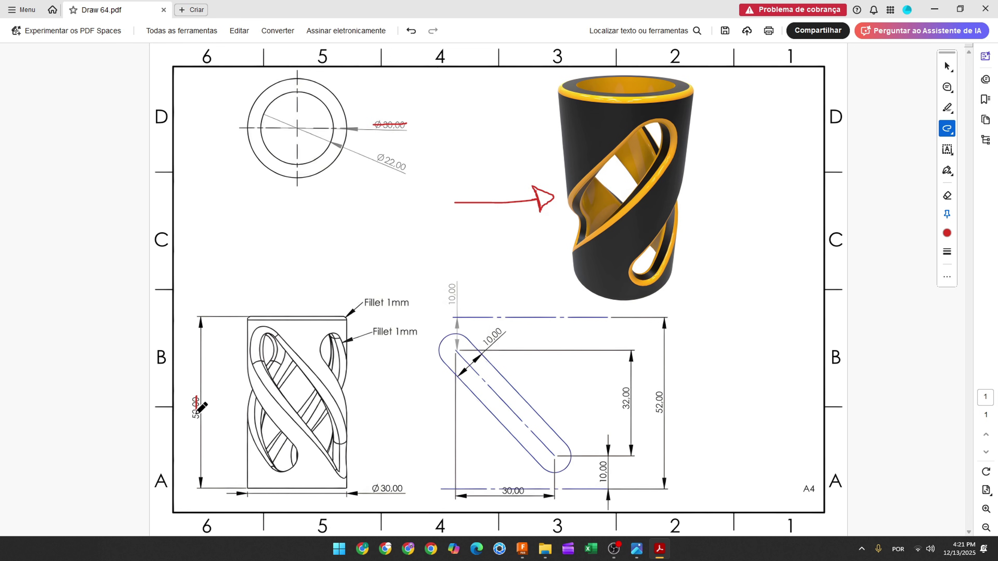
Create a cylinder on the XY plane at the origin, 30 mm in diameter and 52 mm tall.
left_click(523, 549)
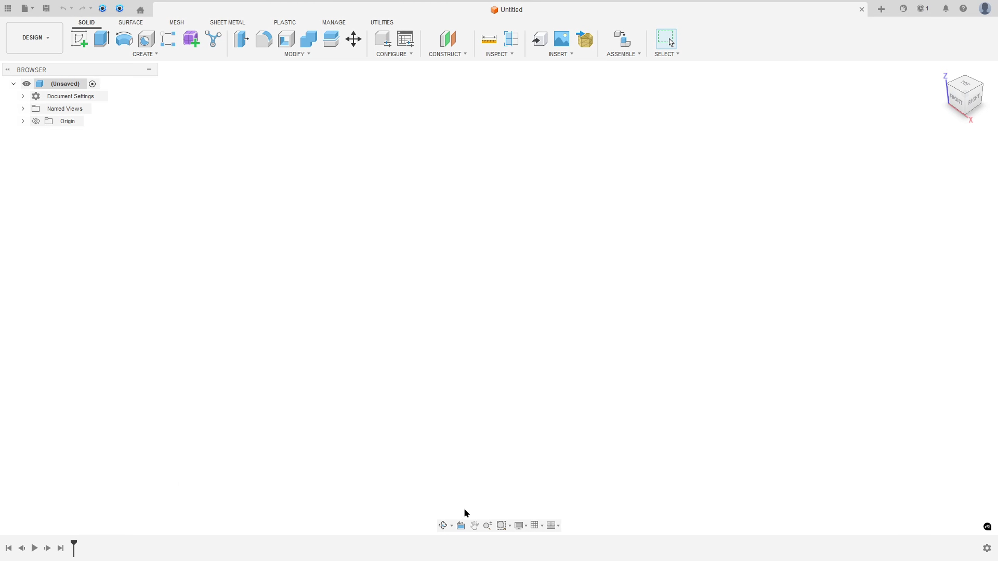
left_click(131, 55)
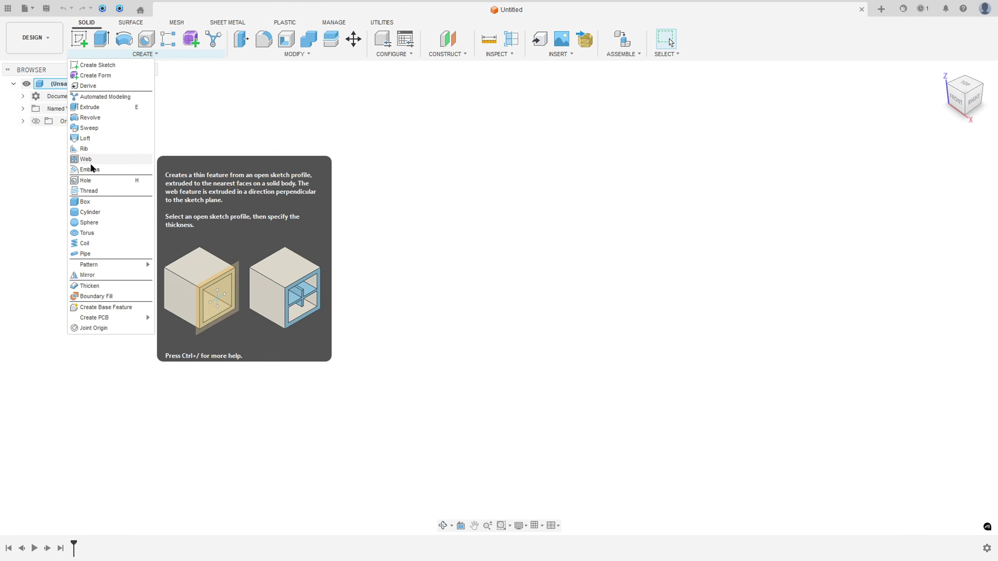
left_click(97, 202)
left_click(566, 293)
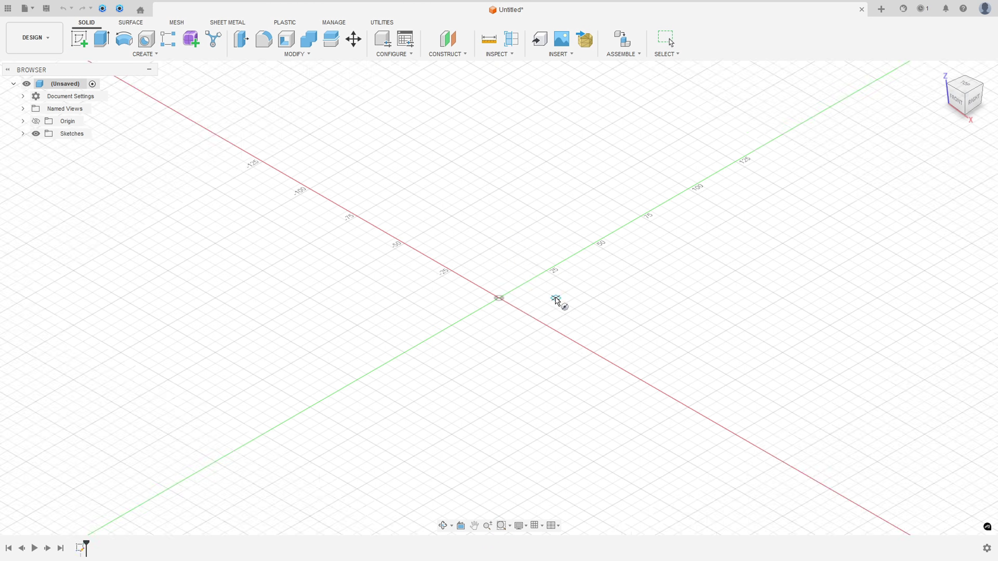
left_click(966, 87)
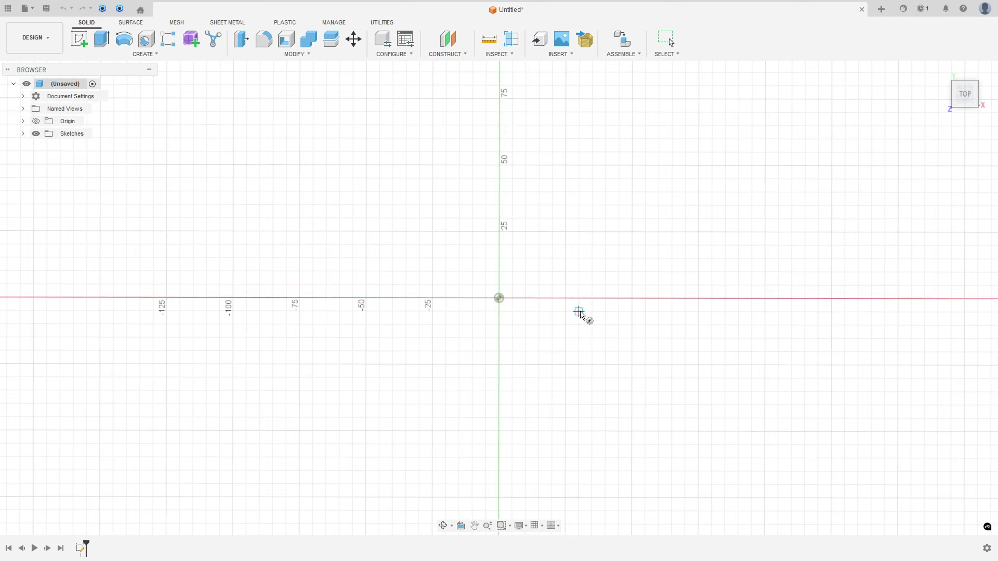
left_click(500, 299)
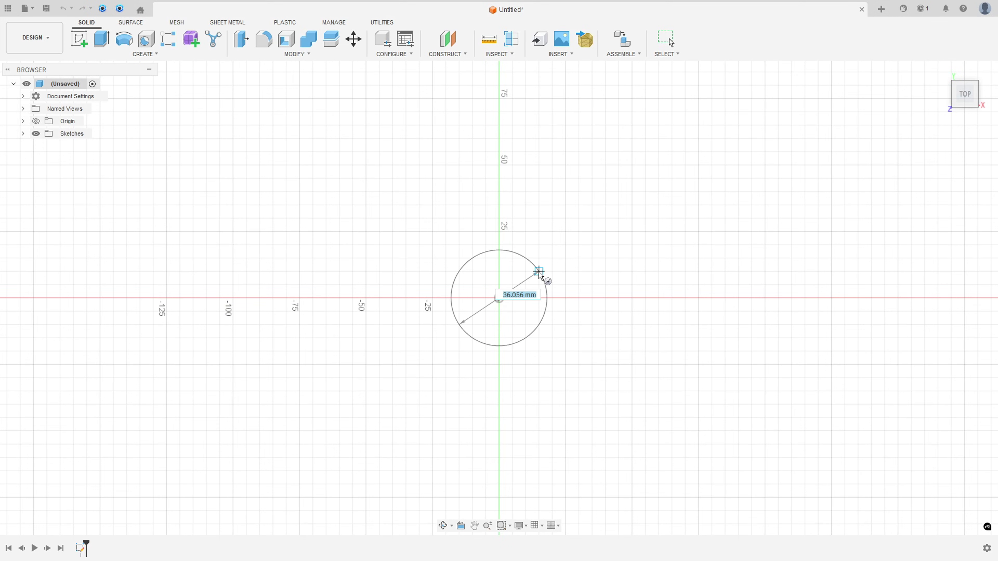
key("Tab")
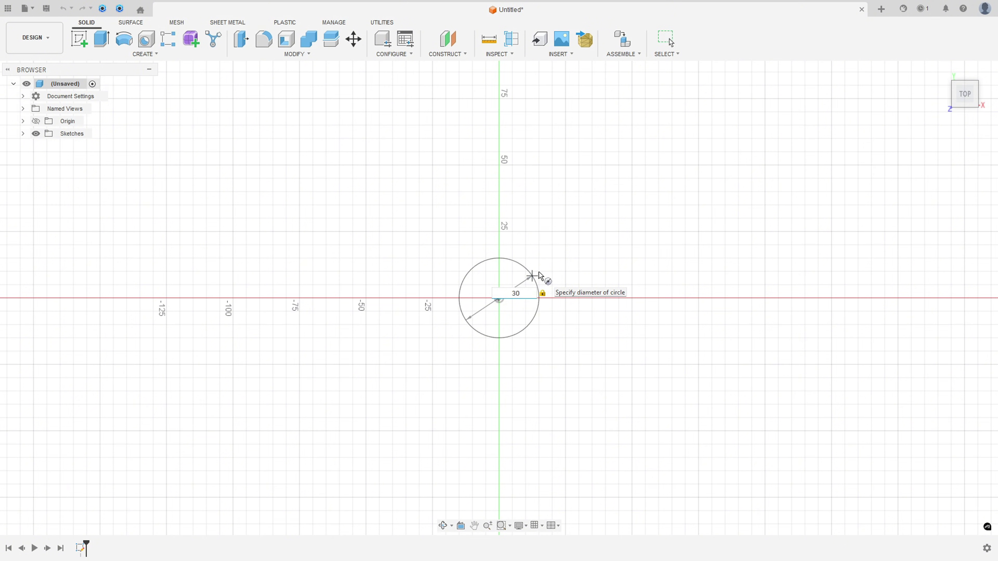
key("Return")
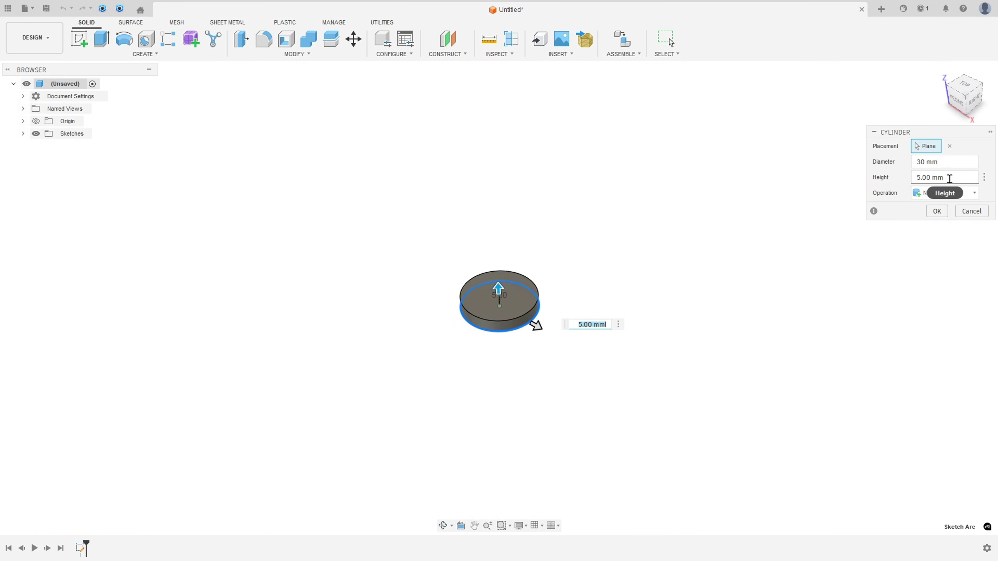
left_click_drag(498, 287, 503, 196)
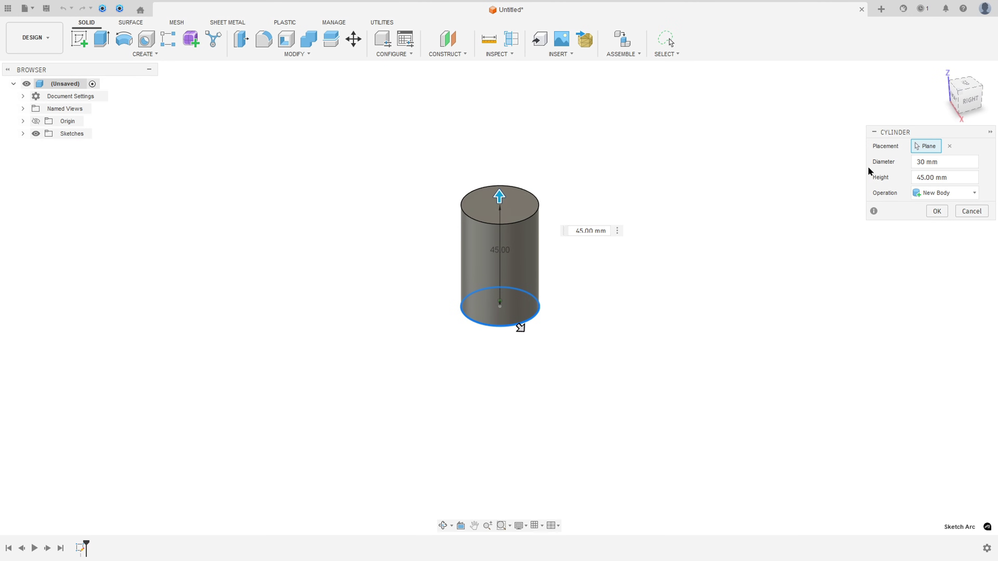
left_click(958, 178)
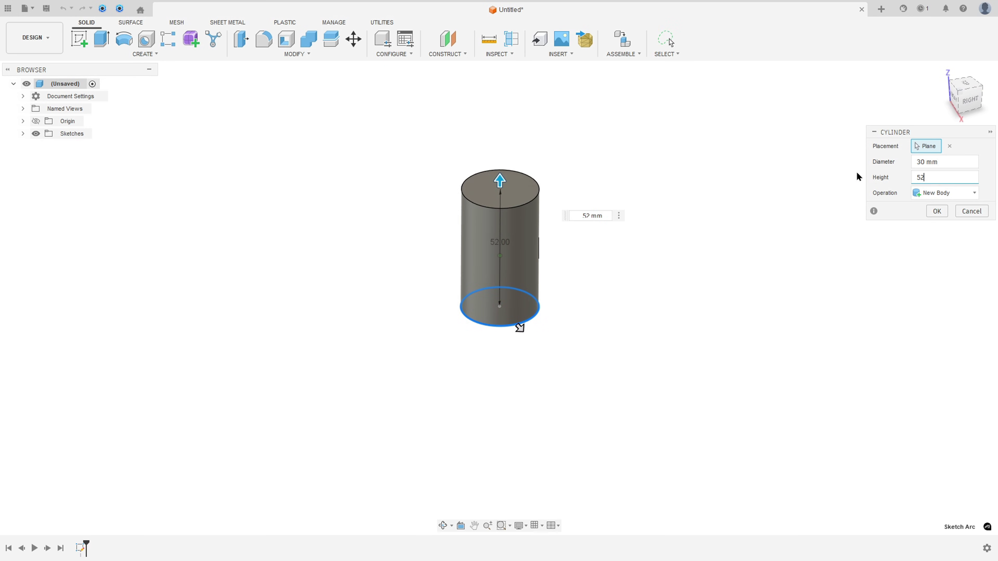
left_click(938, 213)
Ring the render's top opening and bottom end with red ink in the drawing PDF.
key("alt+Tab")
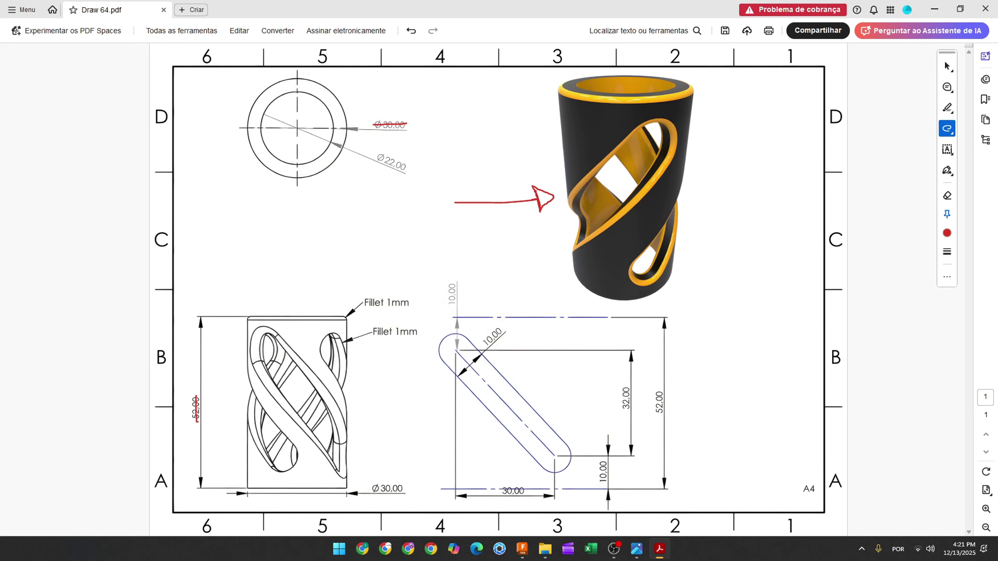
mouse_move(610, 78)
left_mouse_down()
mouse_move(654, 97)
mouse_move(628, 79)
left_mouse_up()
mouse_move(650, 281)
left_mouse_down()
mouse_move(668, 300)
mouse_move(575, 288)
left_mouse_up()
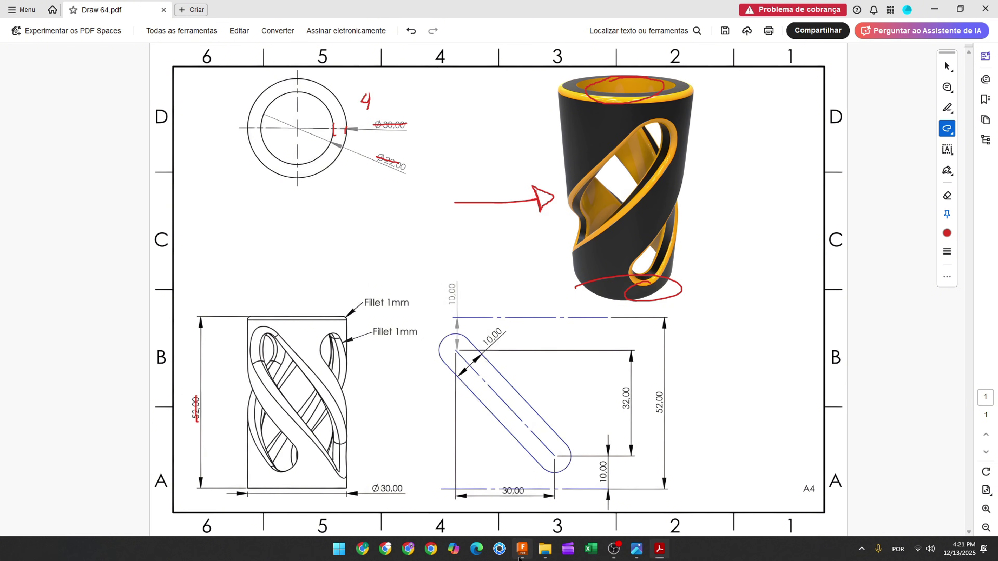
left_click(522, 549)
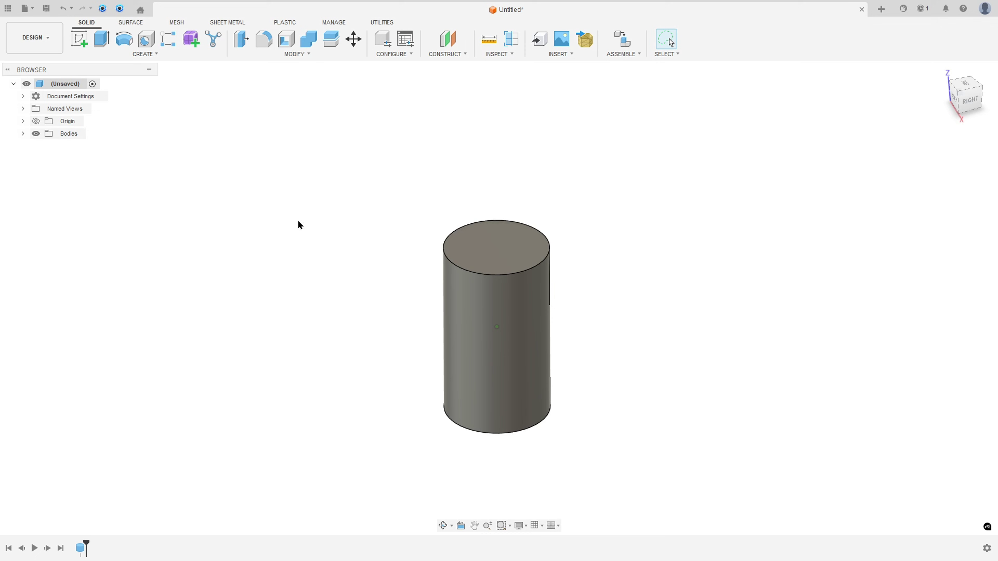
Shell the cylinder with a 4 mm inside thickness, removing both the top and bottom faces.
left_click(286, 39)
left_click(494, 256)
middle_click_drag(493, 251, 669, 223, "shift")
left_click(515, 367)
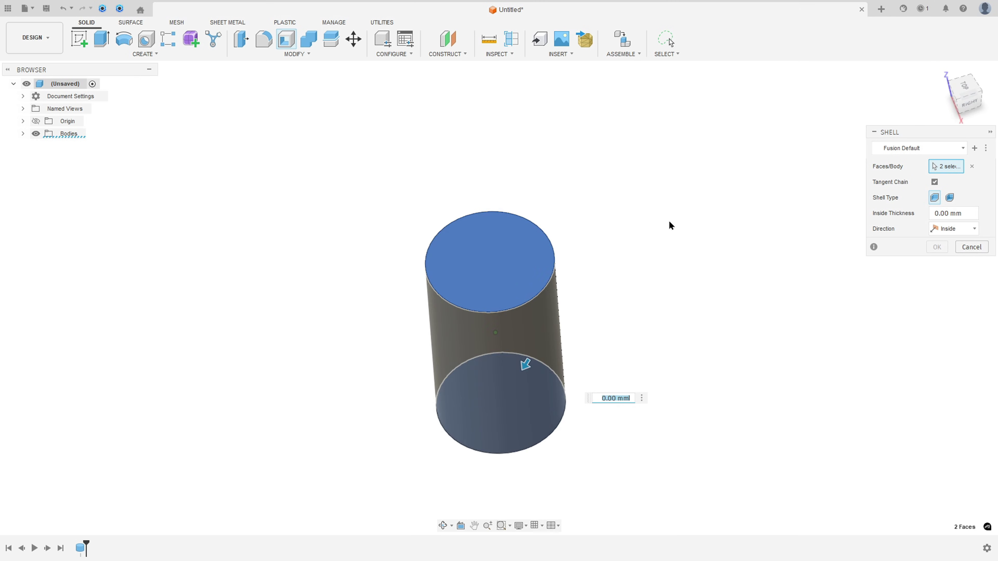
scroll(472, 283, "up", 2)
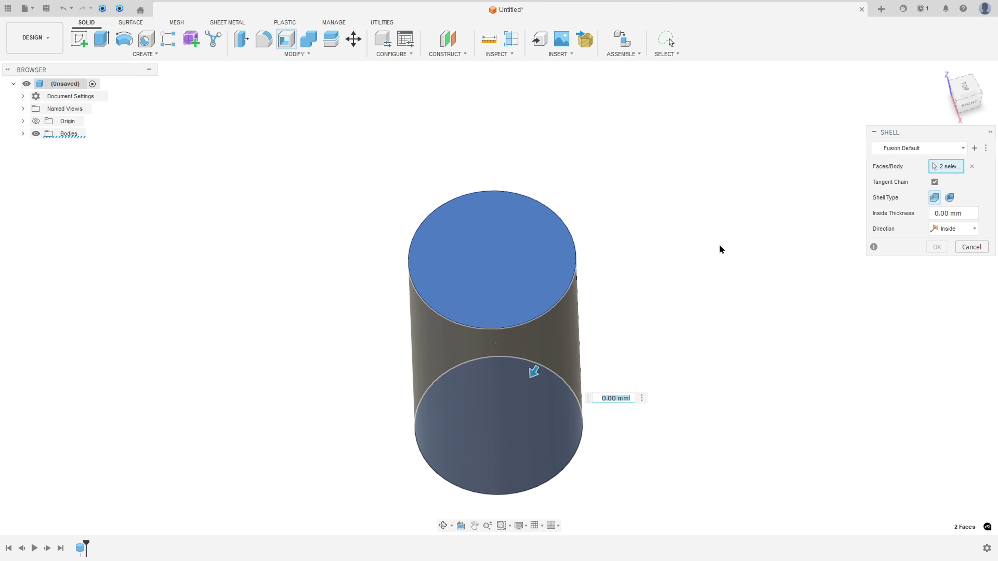
left_click(961, 213)
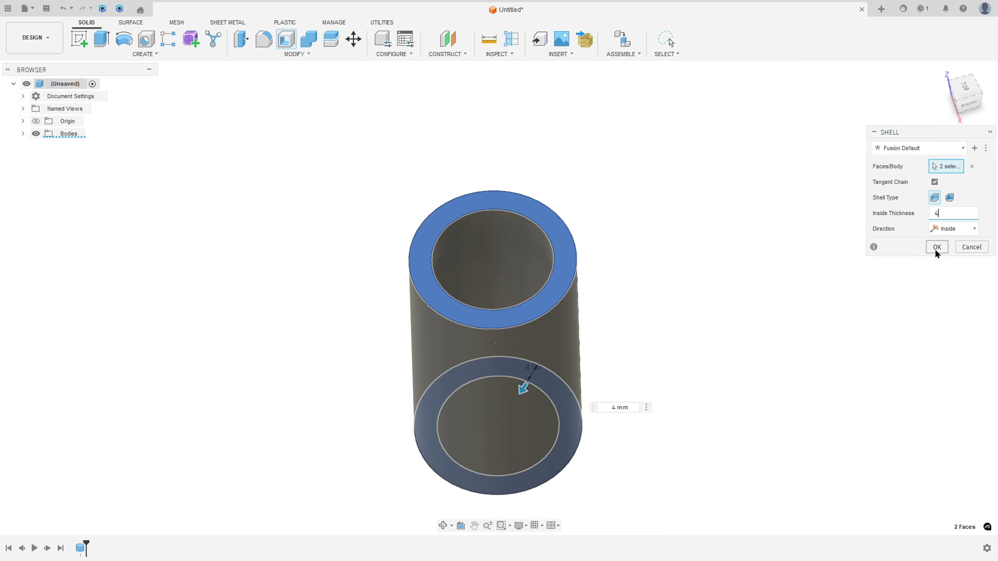
left_click(936, 247)
Measure the tube's inner and outer top edges to check the 22 mm bore and 30 mm outside.
left_click(489, 38)
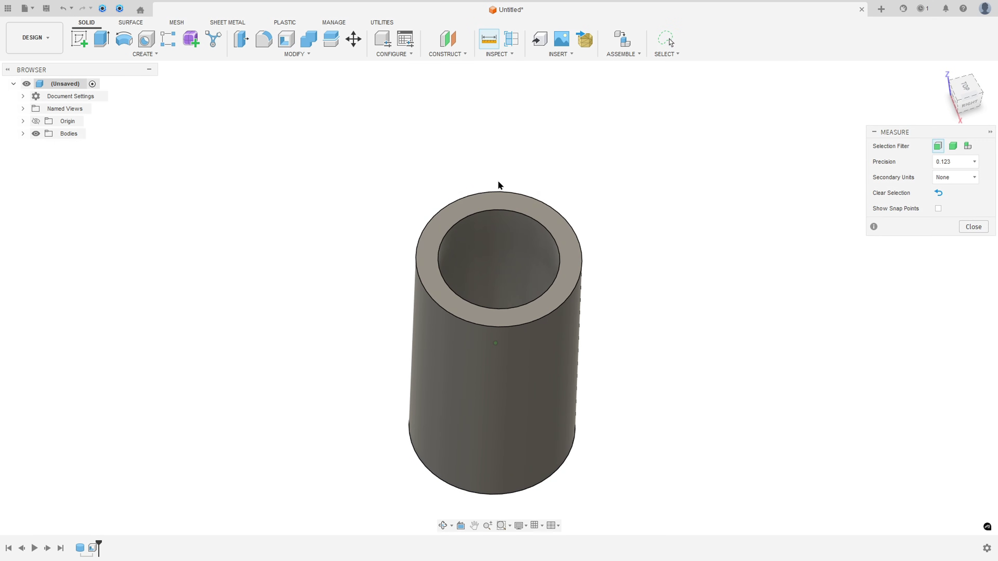
left_click(509, 213)
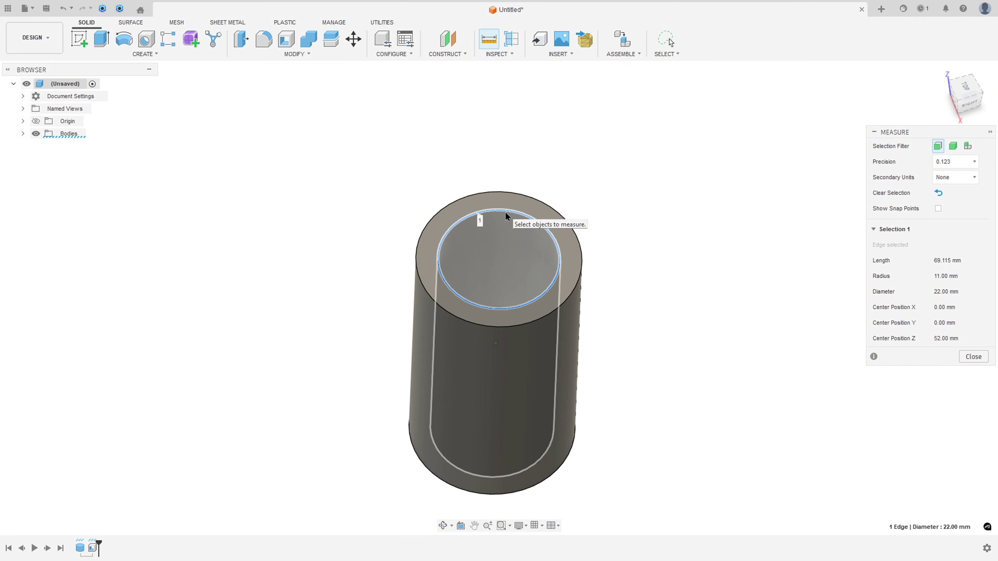
left_click(733, 240)
left_click(532, 329)
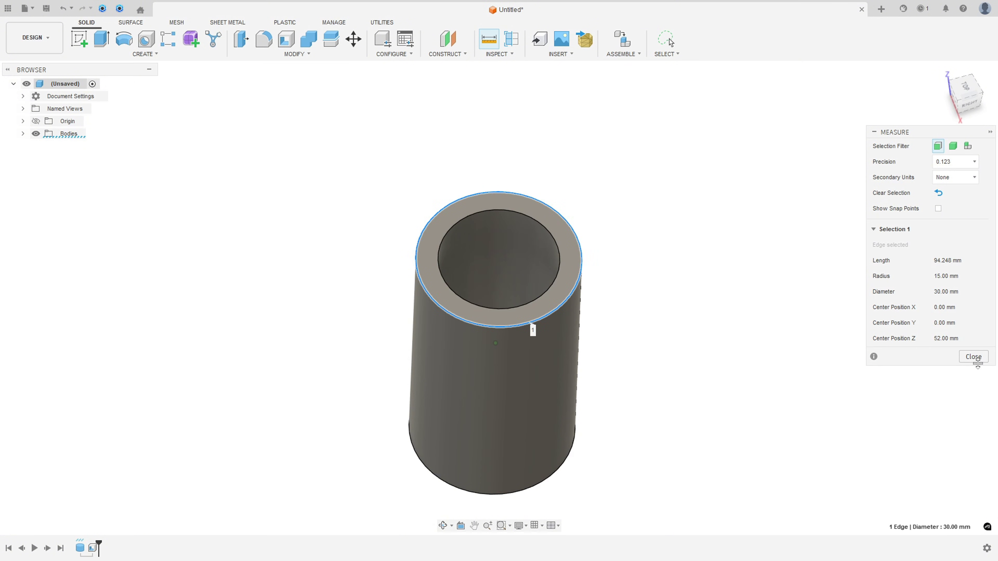
left_click(974, 357)
Add red ink beside the Ø22 bore dimension and around the twisted slot opening on the render.
key("alt+Tab")
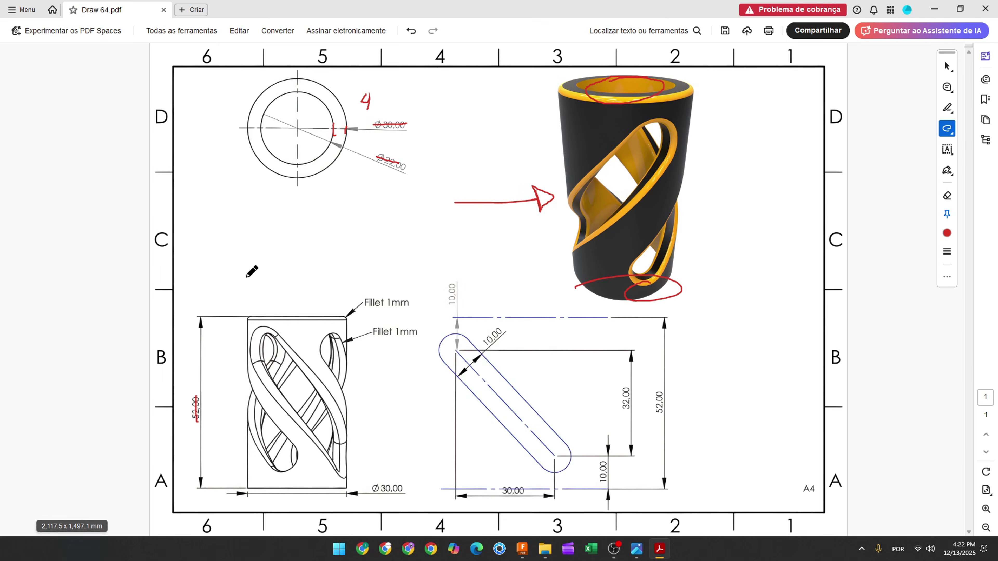
left_click_drag(355, 168, 342, 185)
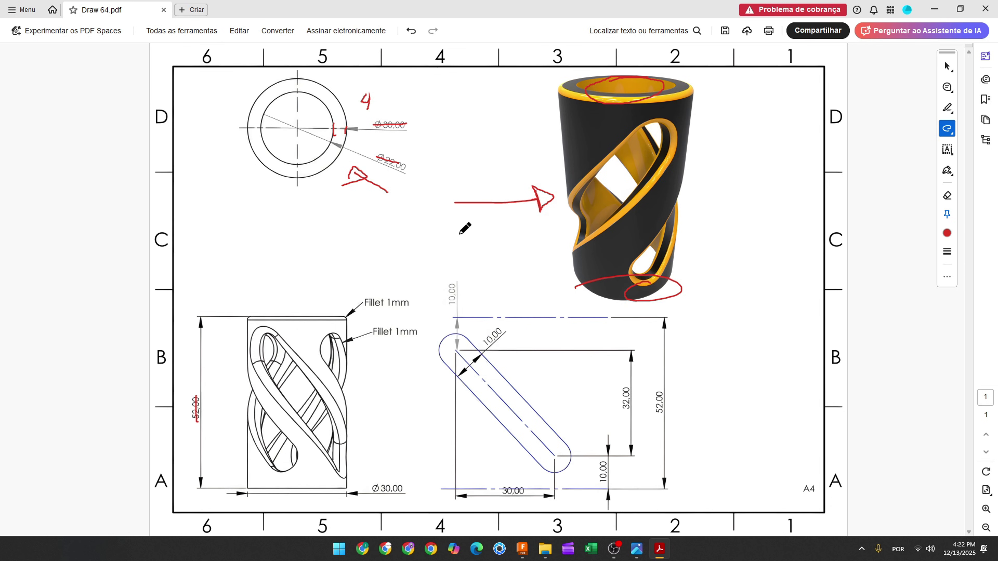
mouse_move(557, 207)
left_mouse_down()
mouse_move(607, 152)
mouse_move(660, 125)
mouse_move(663, 149)
mouse_move(640, 198)
mouse_move(578, 249)
mouse_move(563, 243)
mouse_move(568, 216)
left_mouse_up()
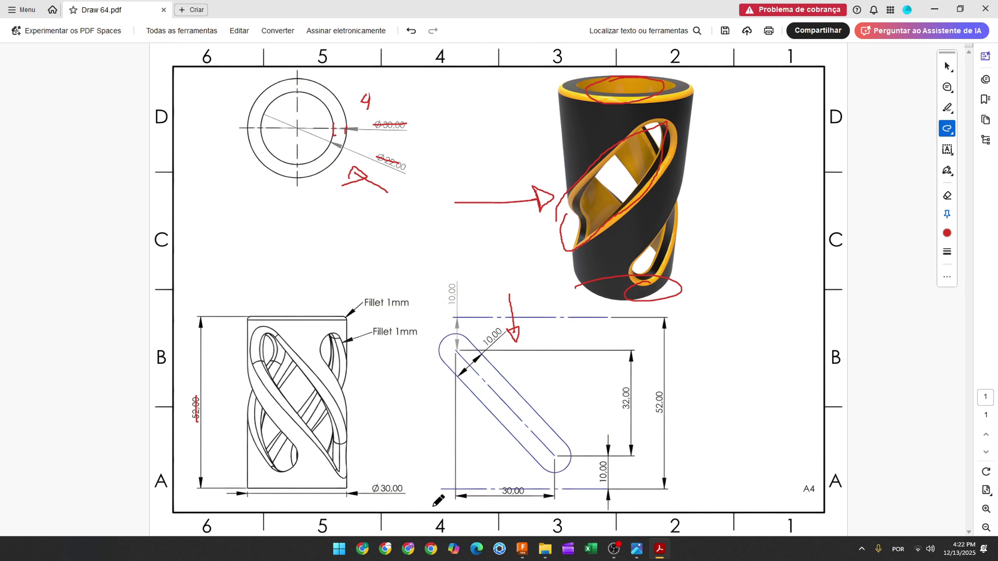
left_click(522, 549)
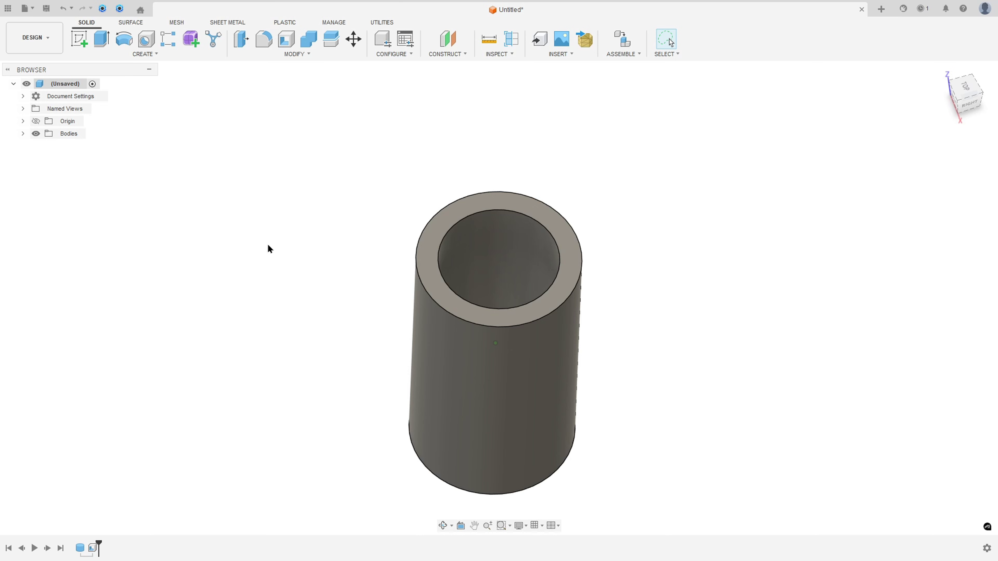
Start a sketch on the front plane and project the cylinder body's outline into it.
left_click(79, 39)
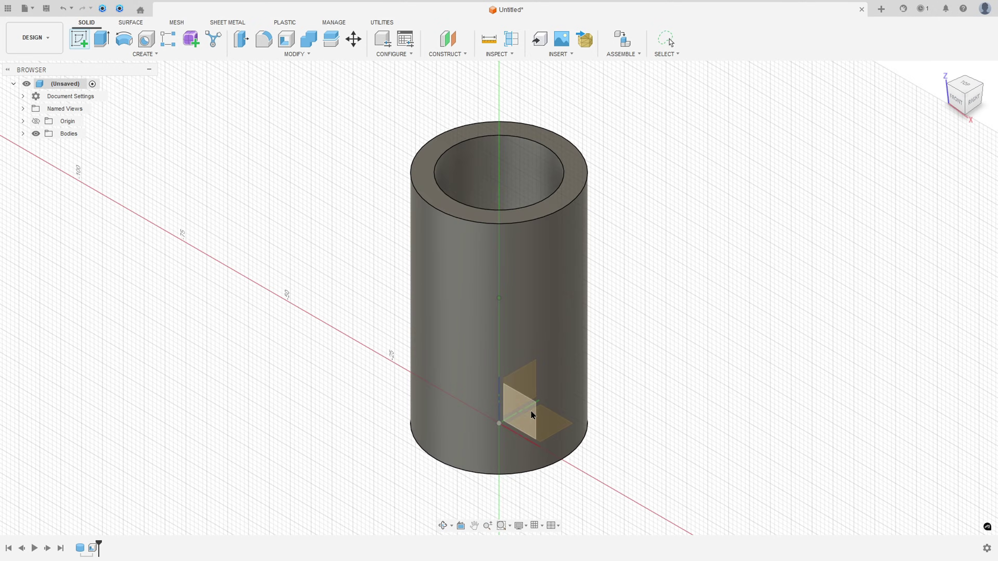
left_click(527, 405)
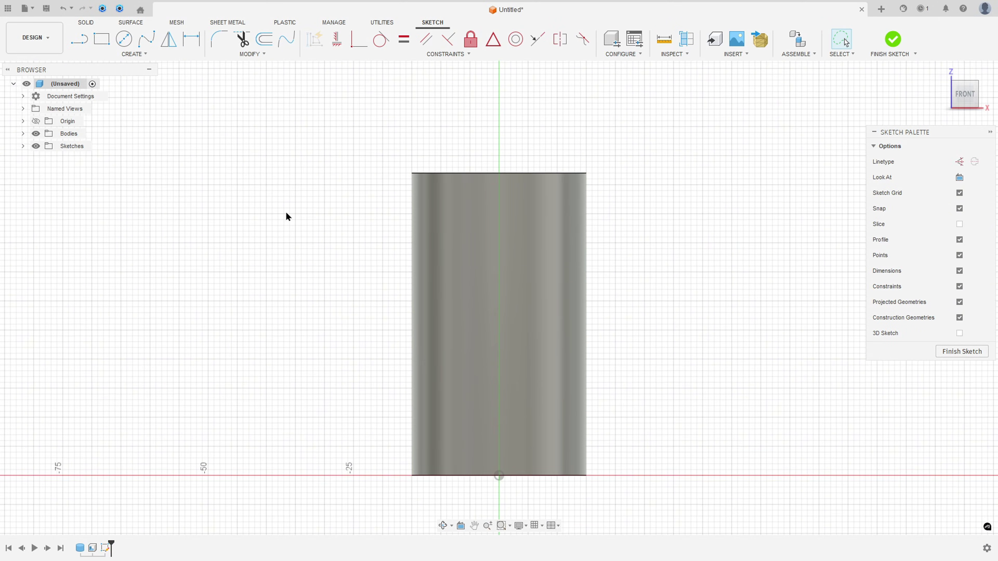
left_click(139, 55)
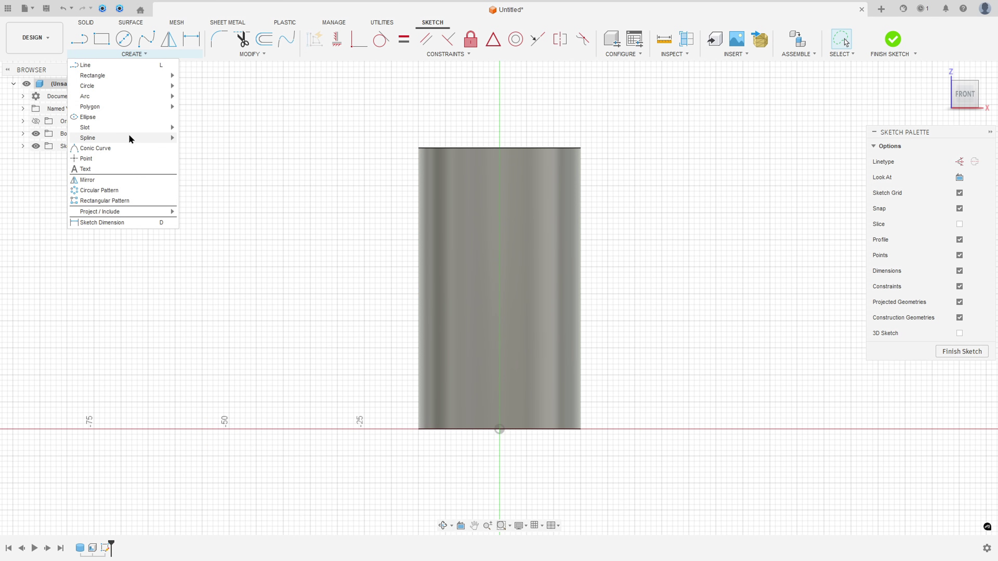
mouse_move(146, 213)
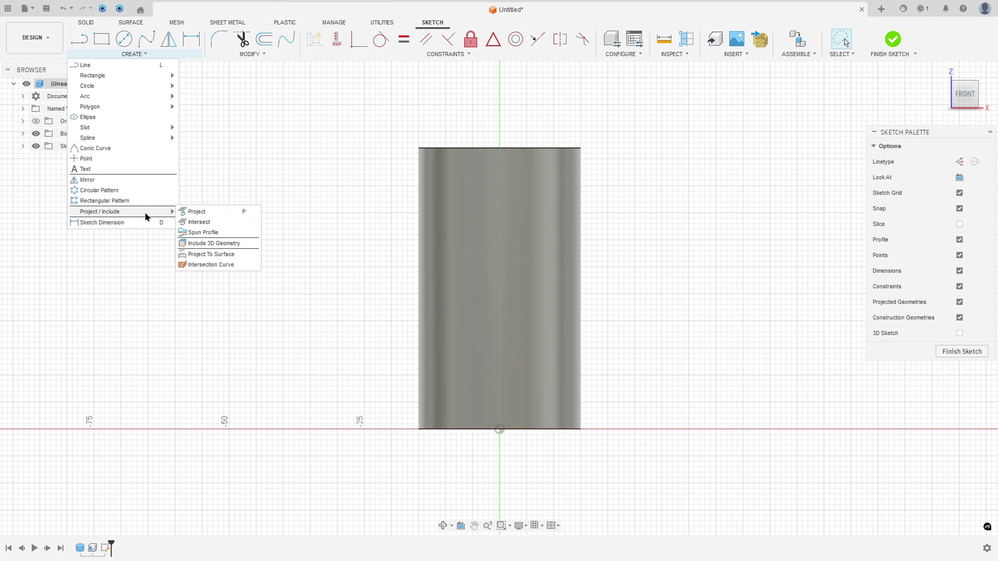
left_click(193, 212)
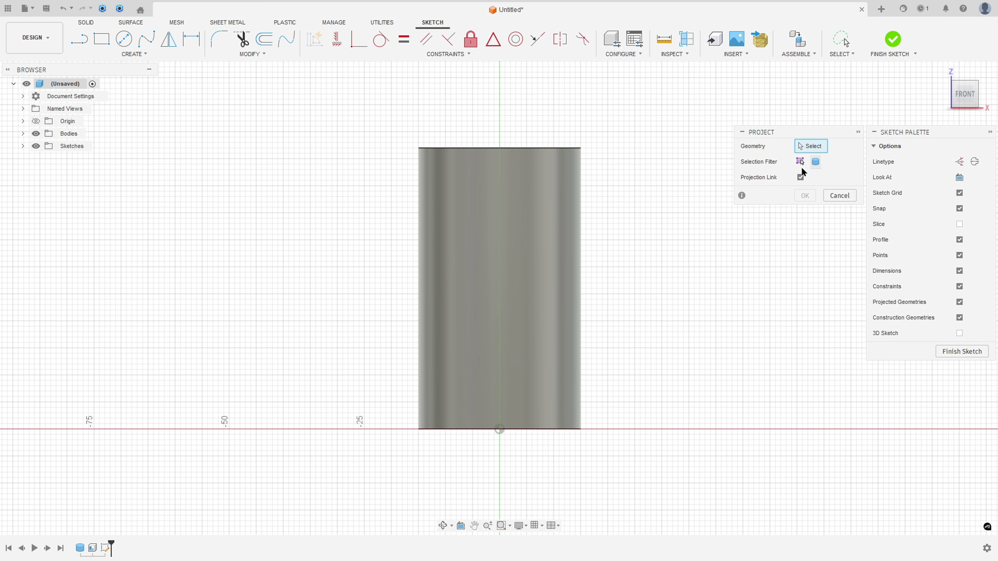
left_click(519, 218)
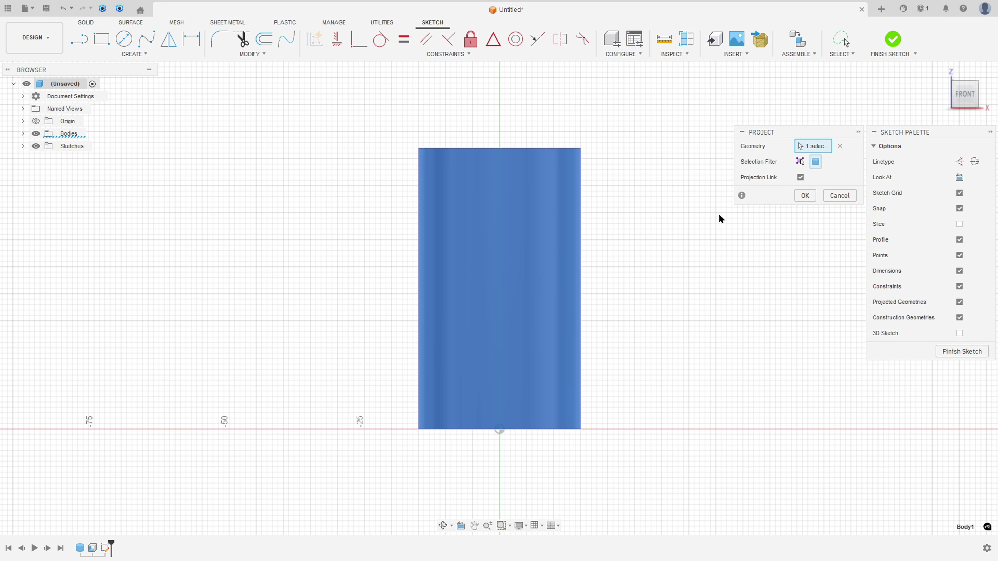
left_click(800, 197)
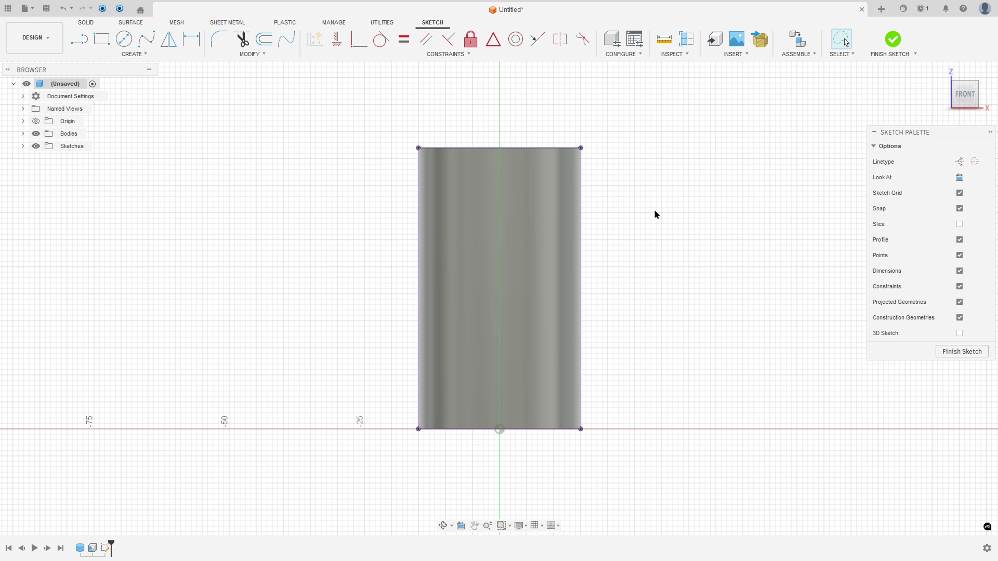
Hide Body1 and draw a vertical centre line from the top edge midpoint down to the origin.
left_click(23, 134)
left_click(45, 146)
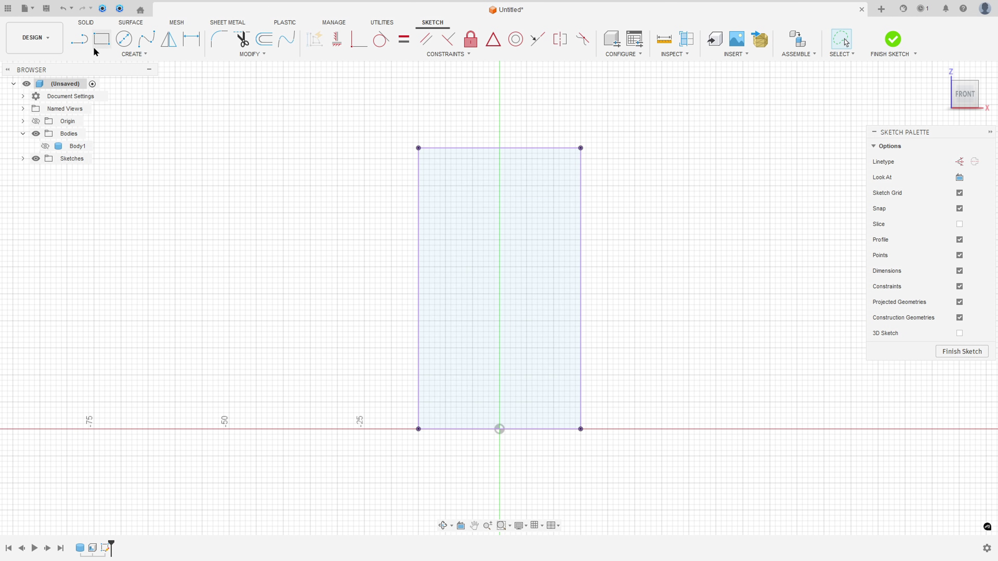
key("l")
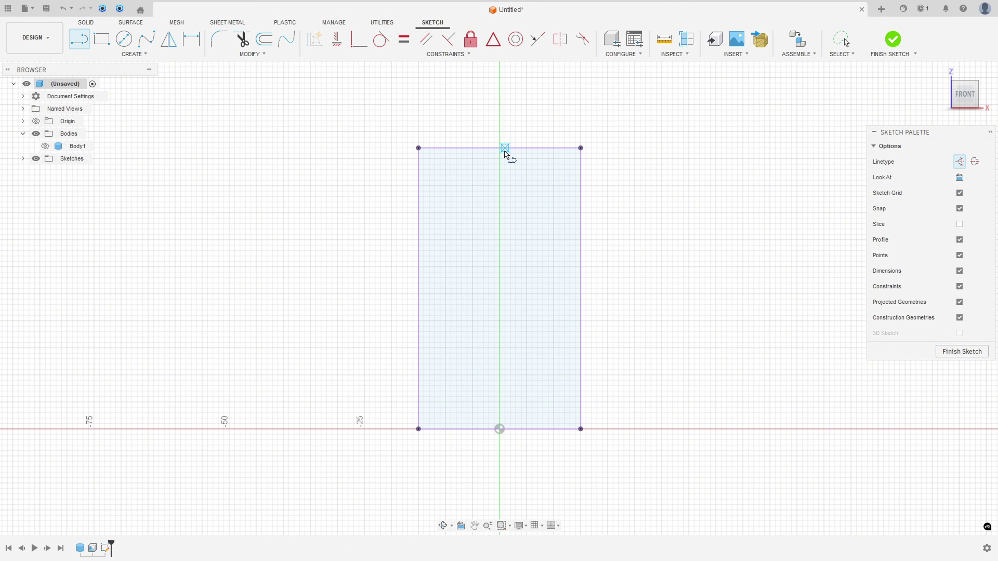
left_click(500, 148)
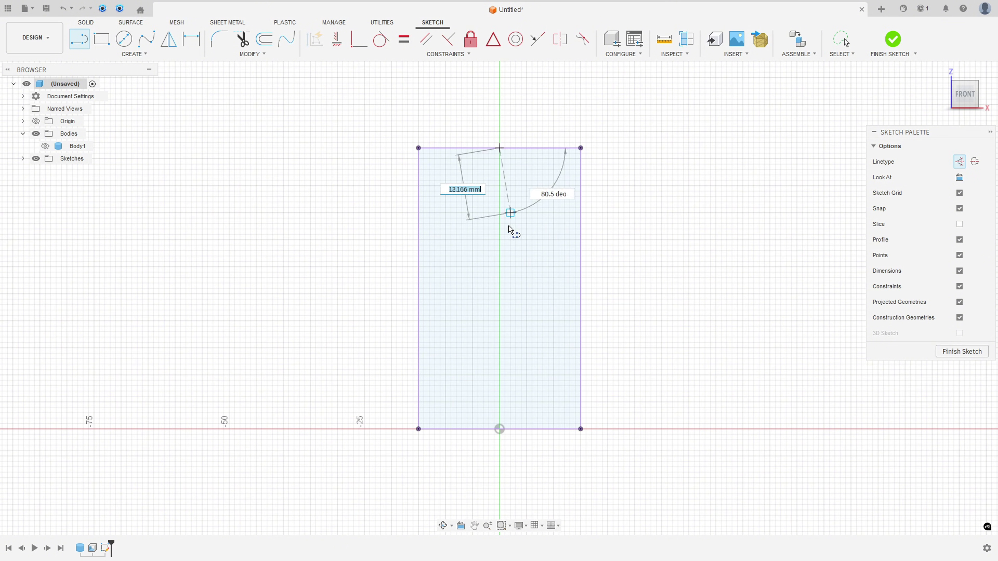
left_click(500, 428)
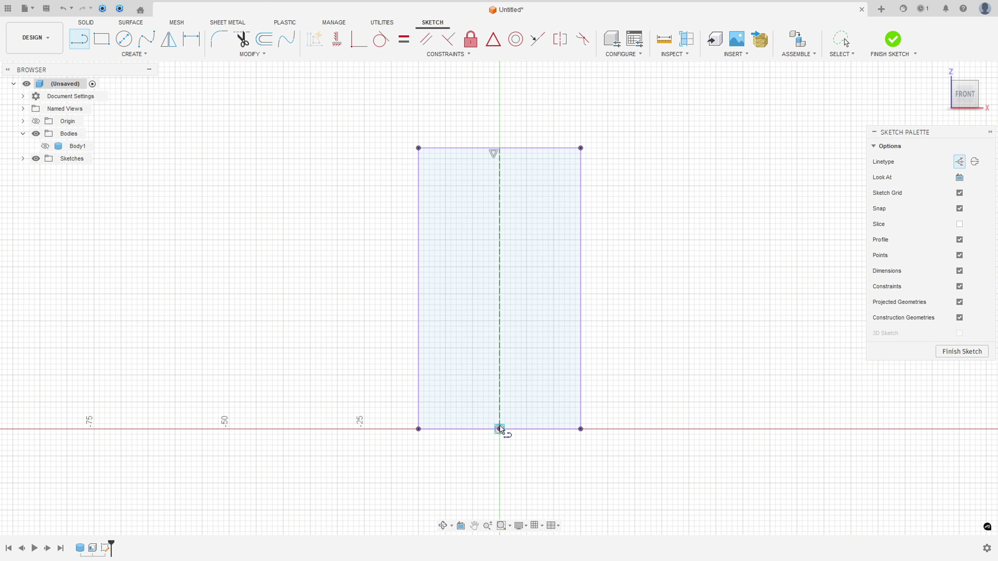
left_click(134, 54)
mouse_move(105, 128)
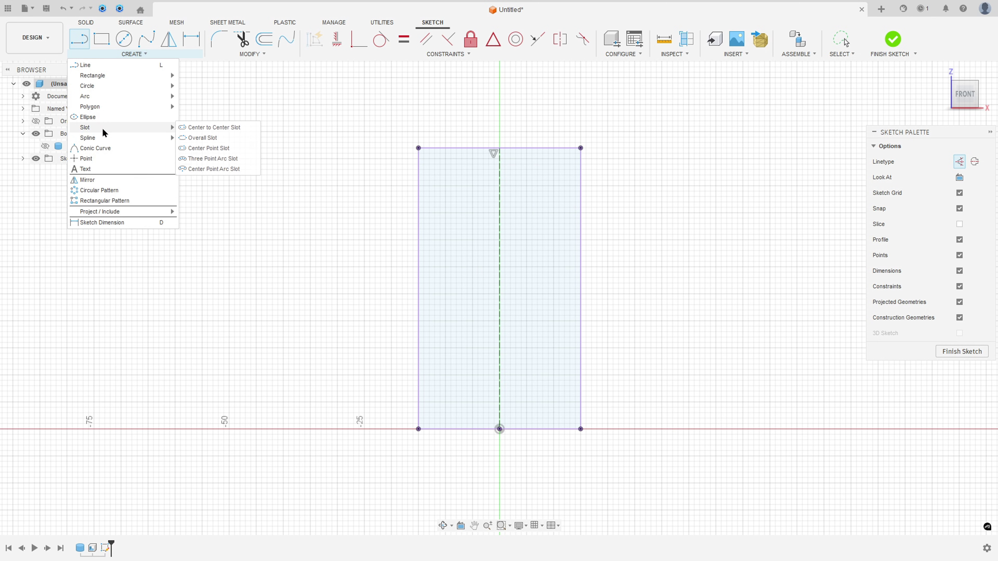
left_click(187, 129)
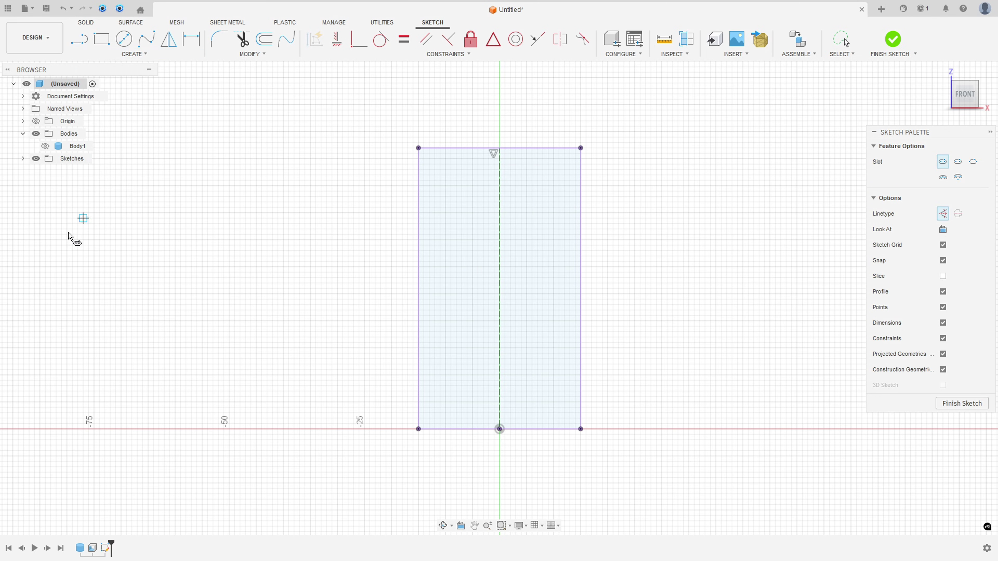
key("alt+Tab")
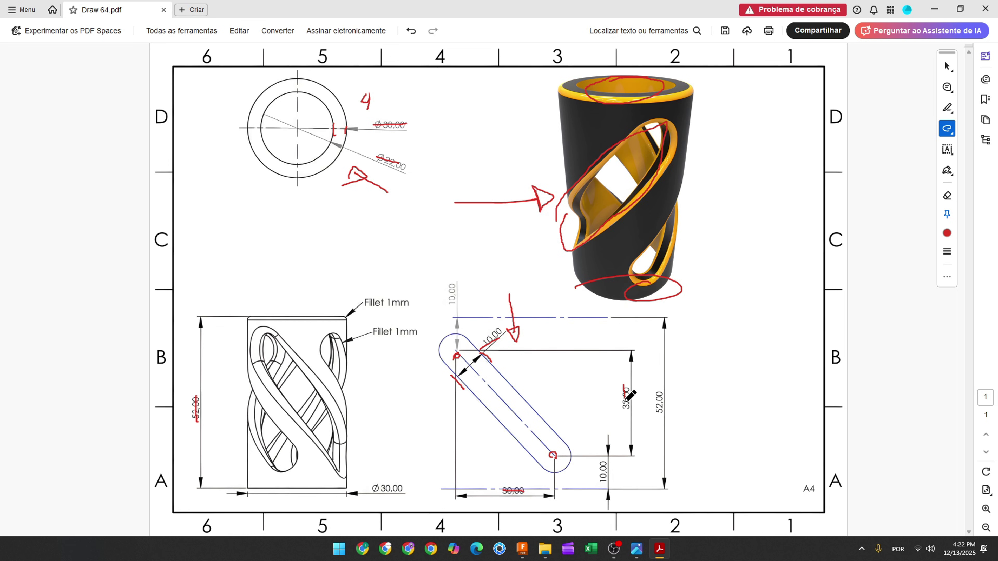
Draw a diagonal centre-to-centre slot from upper left to lower right and dimension it 10 mm wide.
left_click(521, 548)
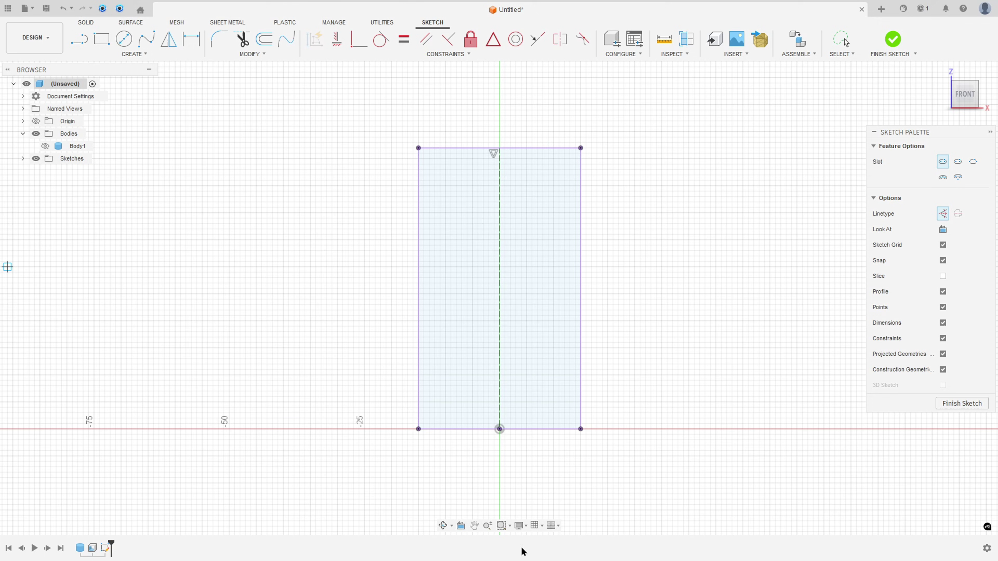
left_click(409, 202)
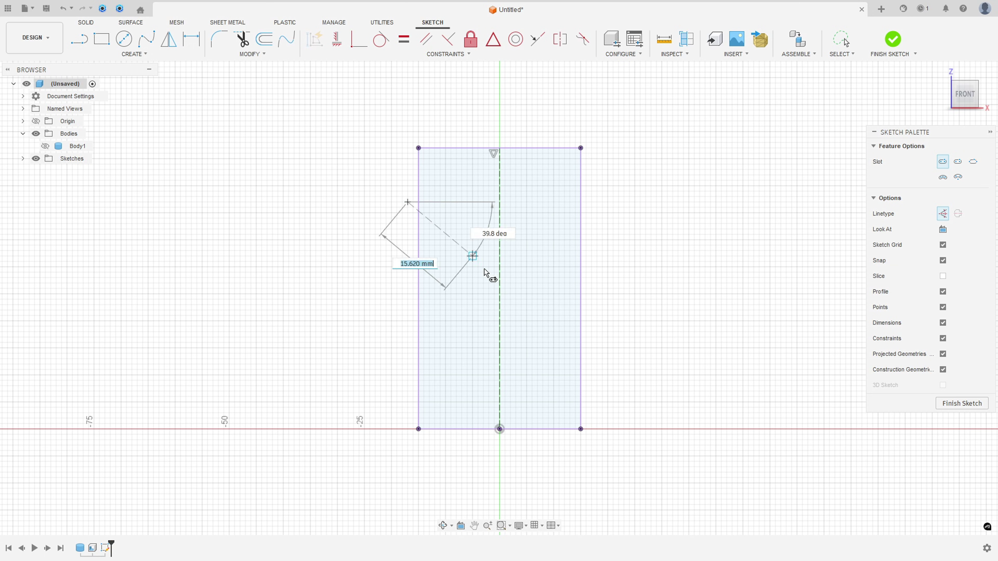
left_click(591, 386)
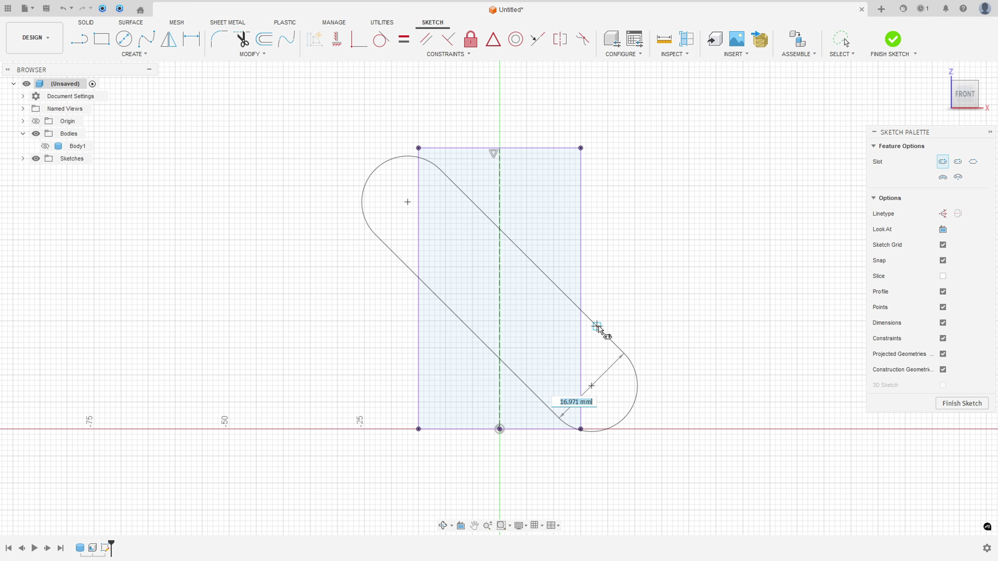
left_click(607, 329)
left_click(192, 44)
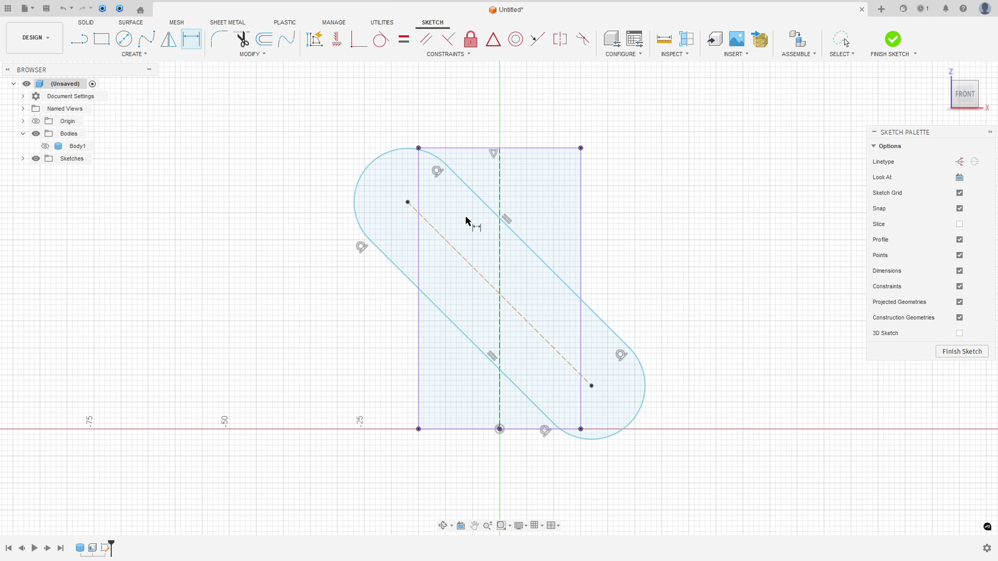
left_click(480, 201)
left_click(411, 280)
left_click(461, 223)
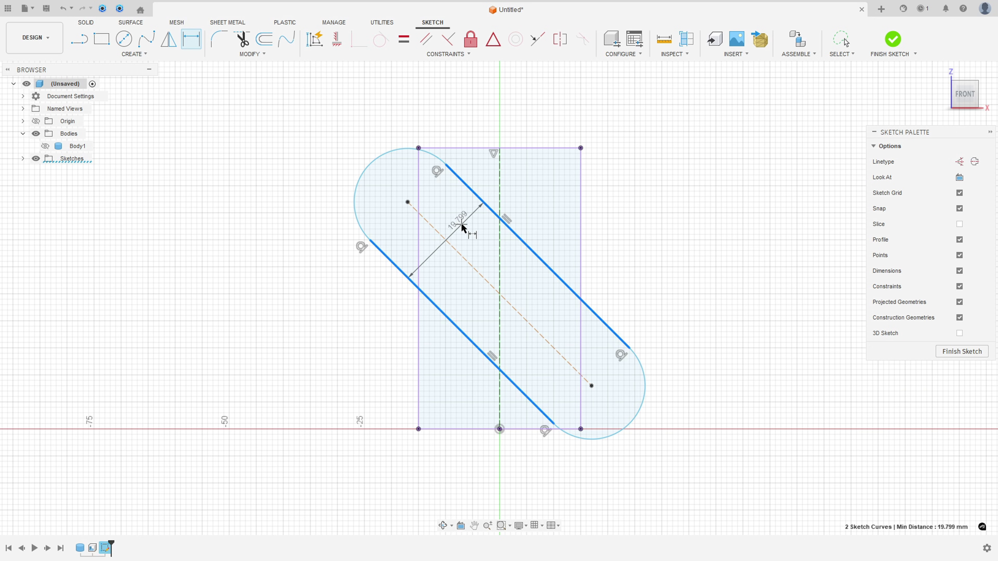
type("10")
key("Return")
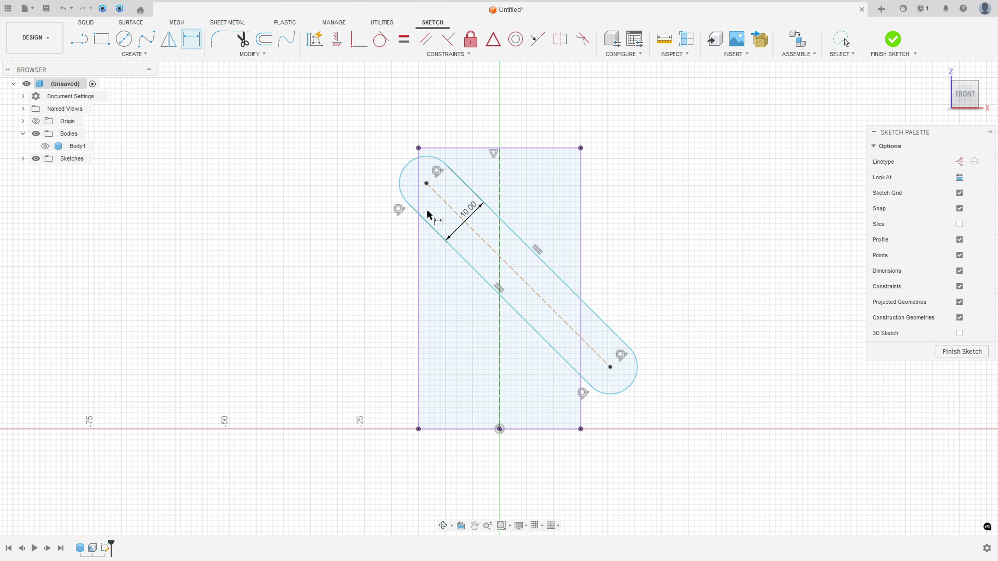
Dimension the slot's end centres 30 mm apart horizontally and 32 mm vertically.
left_click(610, 368)
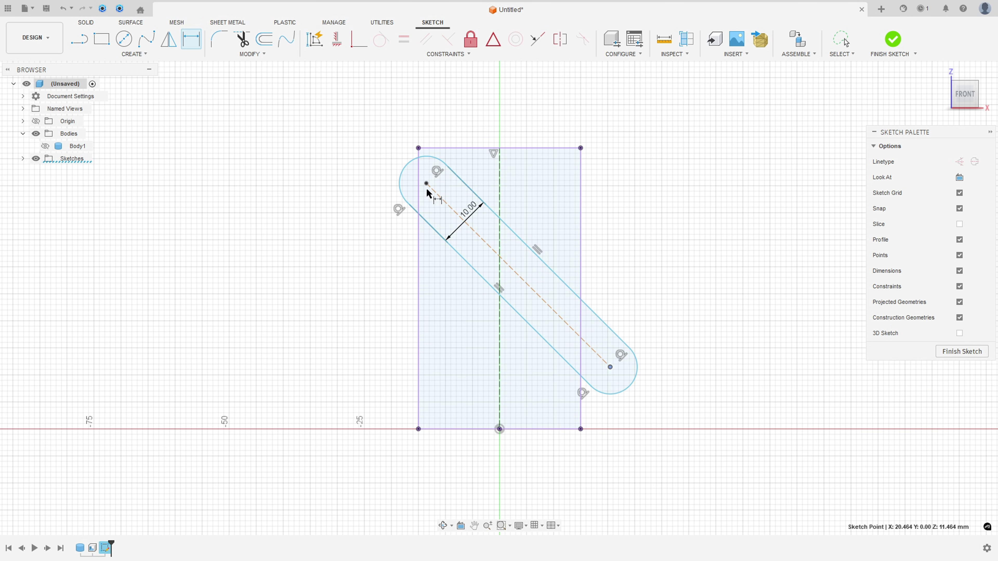
left_click(427, 183)
left_click(516, 475)
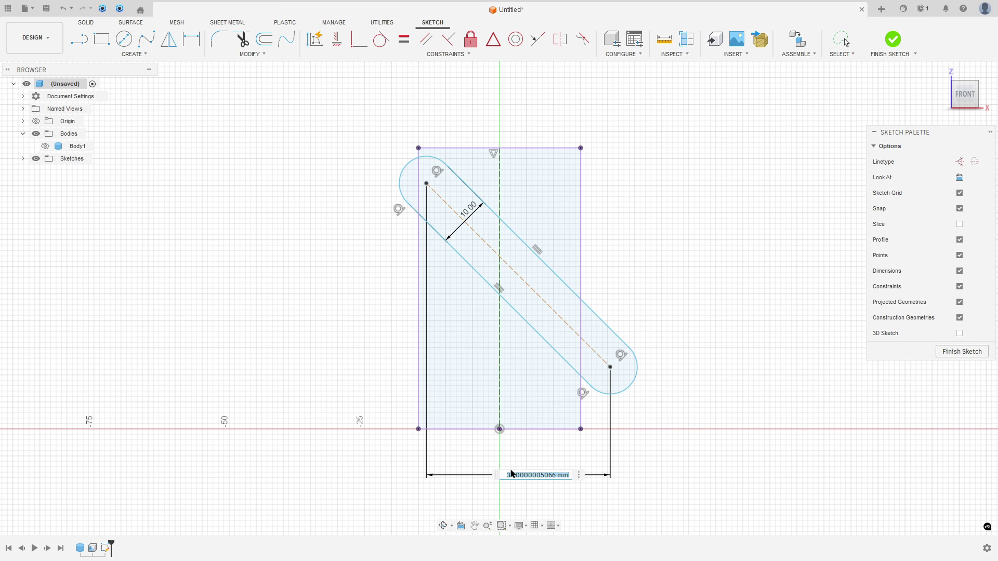
type("30")
key("Return")
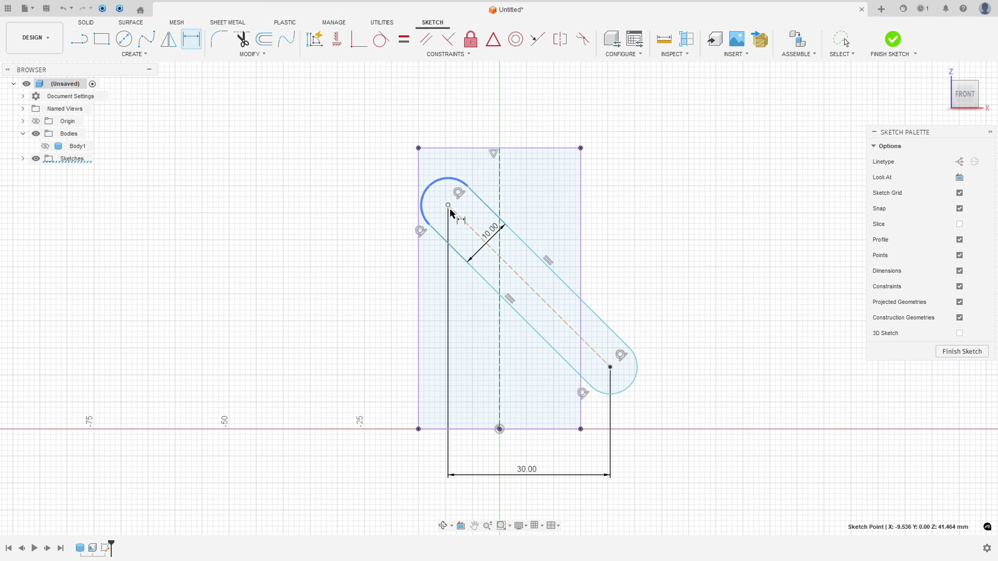
left_click(448, 205)
left_click(610, 367)
left_click(670, 283)
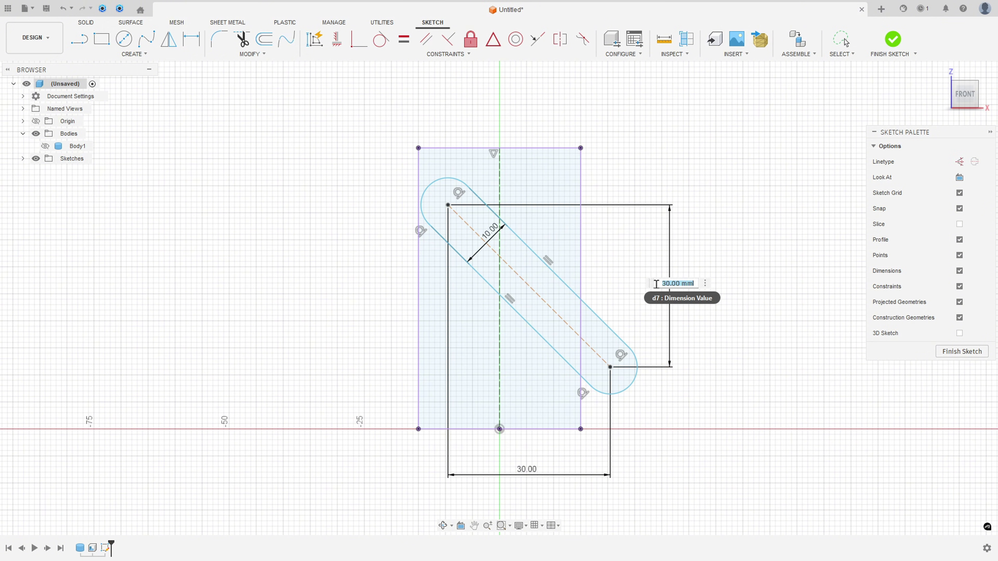
type("32")
key("Return")
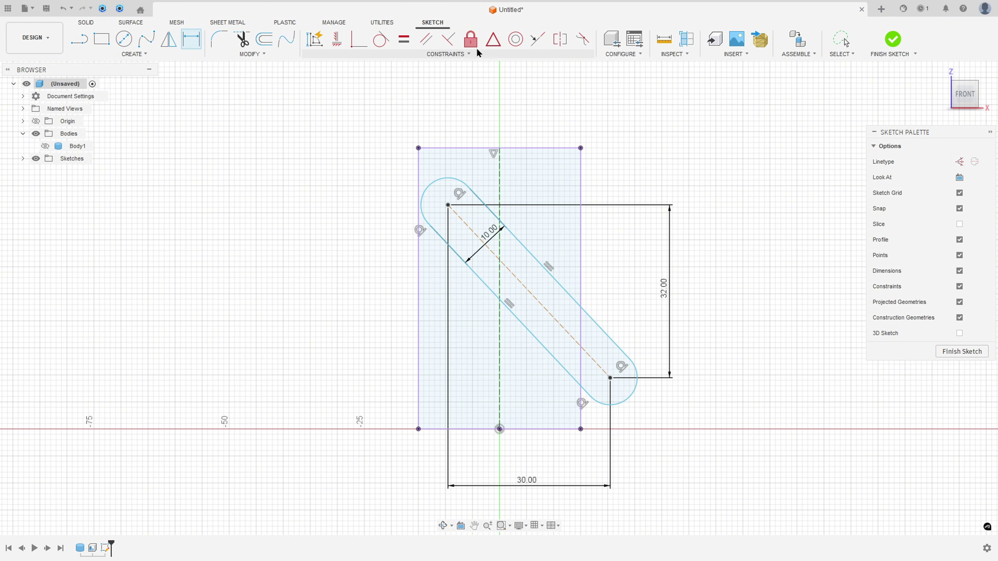
Apply a Midpoint constraint to centre the slot on the vertical centre line.
left_click(493, 39)
left_click(540, 303)
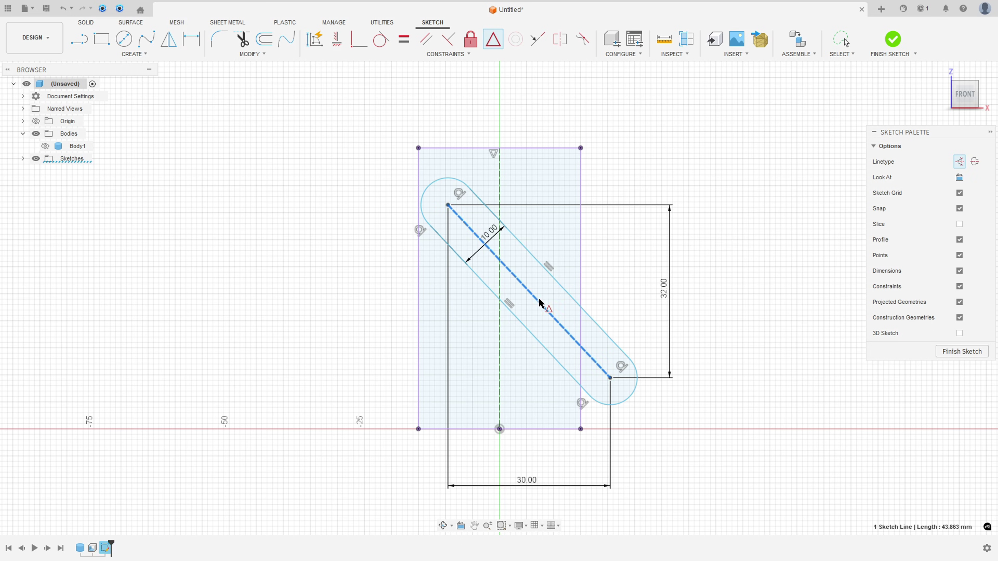
left_click(501, 335)
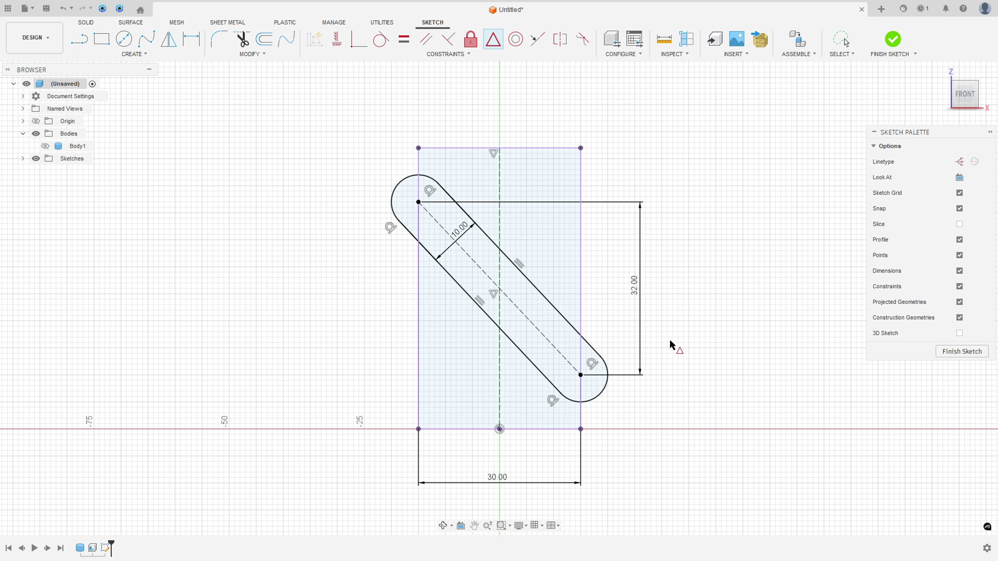
Finish the sketch and set up an emboss of the three slot profiles onto the tube's outer face.
left_click(892, 39)
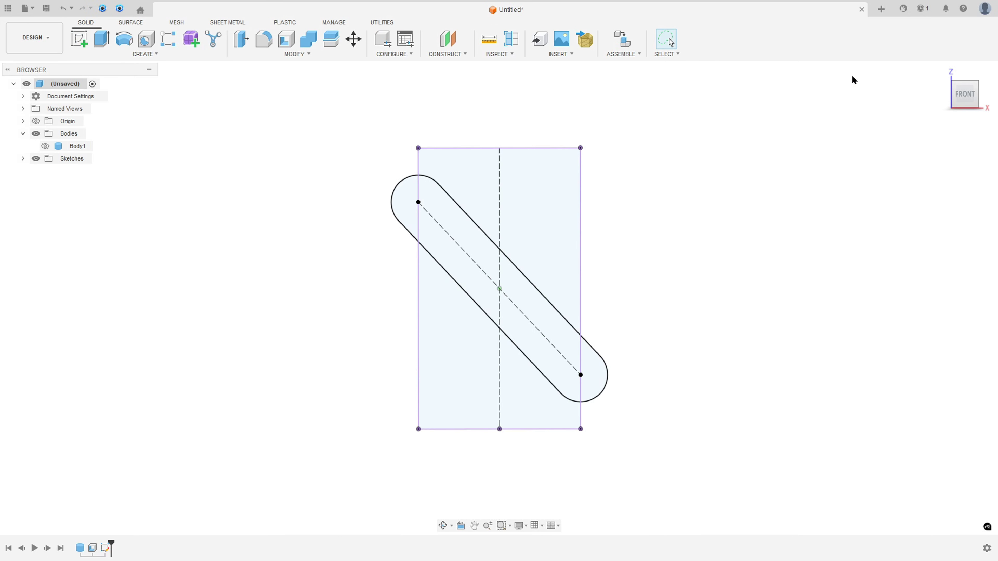
mouse_move(851, 78)
middle_mouse_down("shift")
mouse_move(766, 131)
mouse_move(216, 107)
mouse_move(191, 94)
middle_mouse_up("shift")
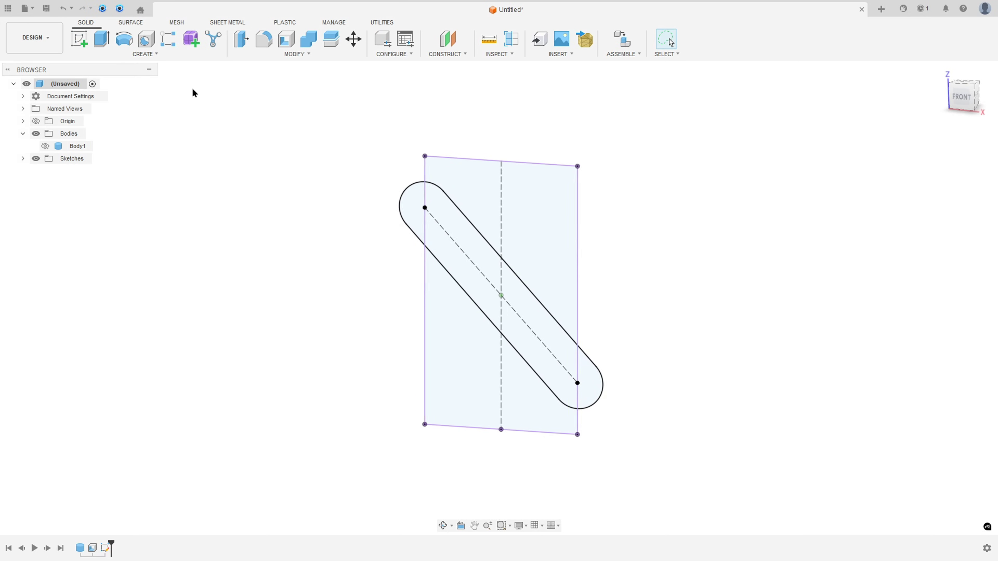
left_click(149, 59)
left_click(98, 172)
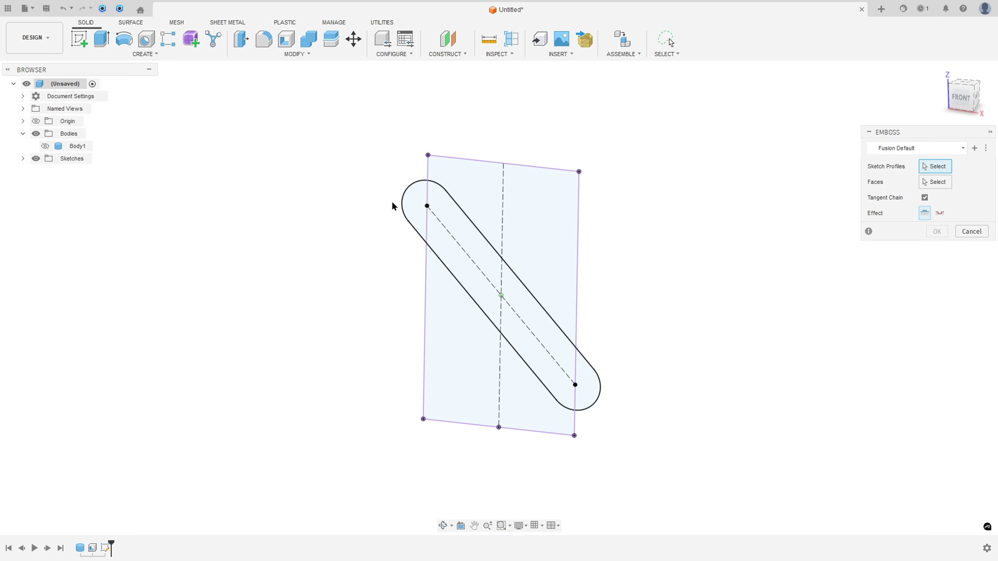
left_click(443, 215)
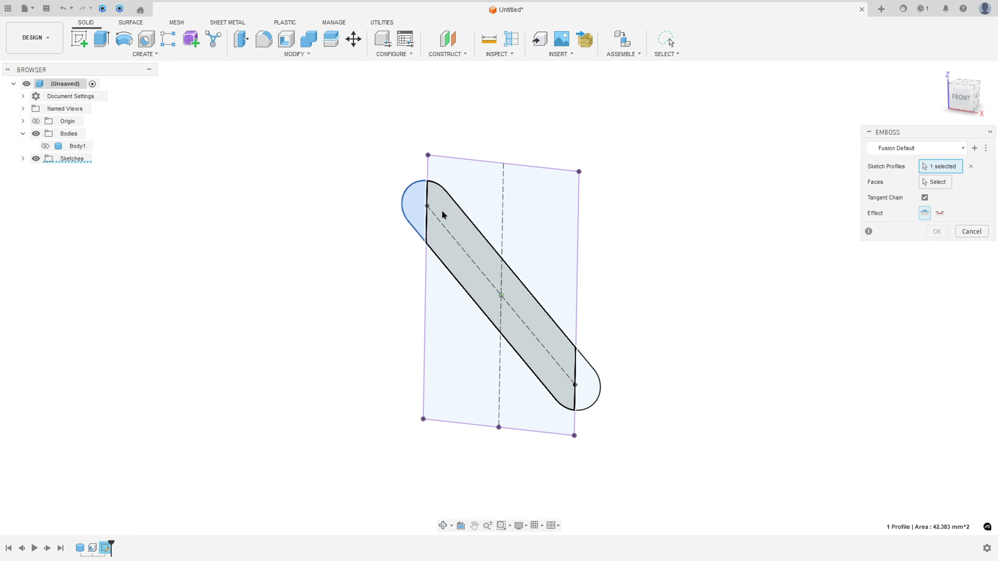
left_click(459, 225)
left_click(578, 388)
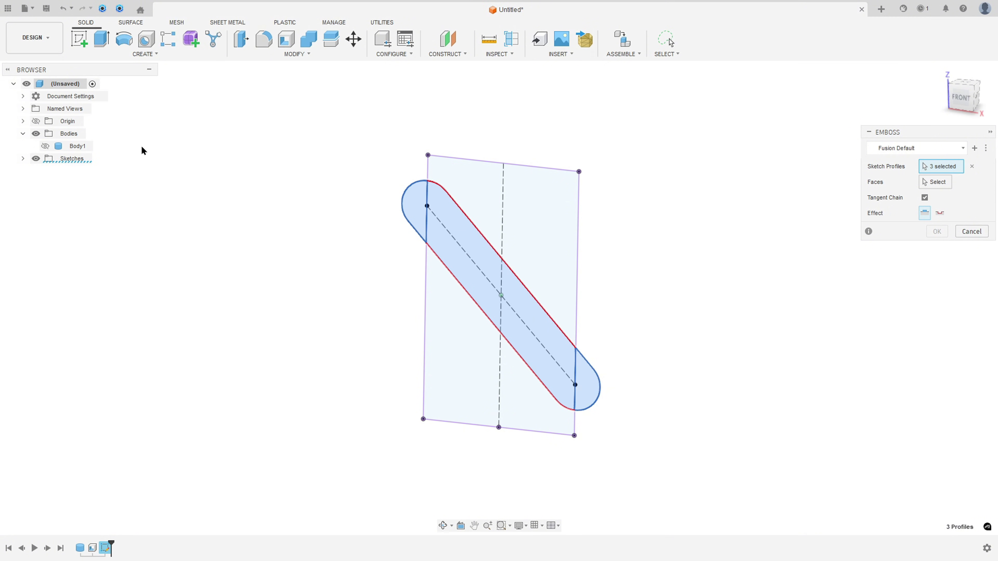
left_click(46, 146)
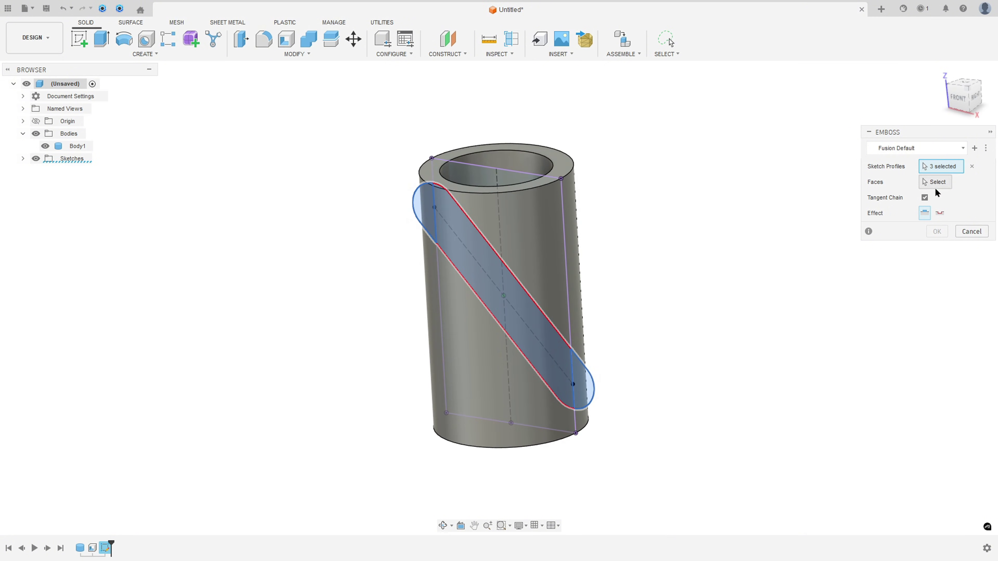
left_click(577, 254)
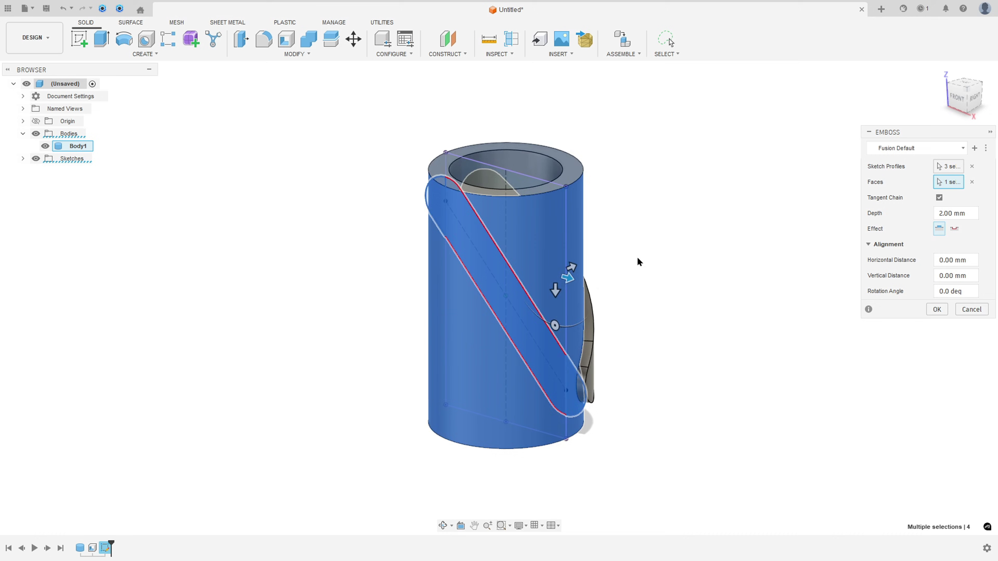
Deboss the slot into the tube wall at a depth of -5 mm and return to the home view.
left_click(974, 214)
type("-5")
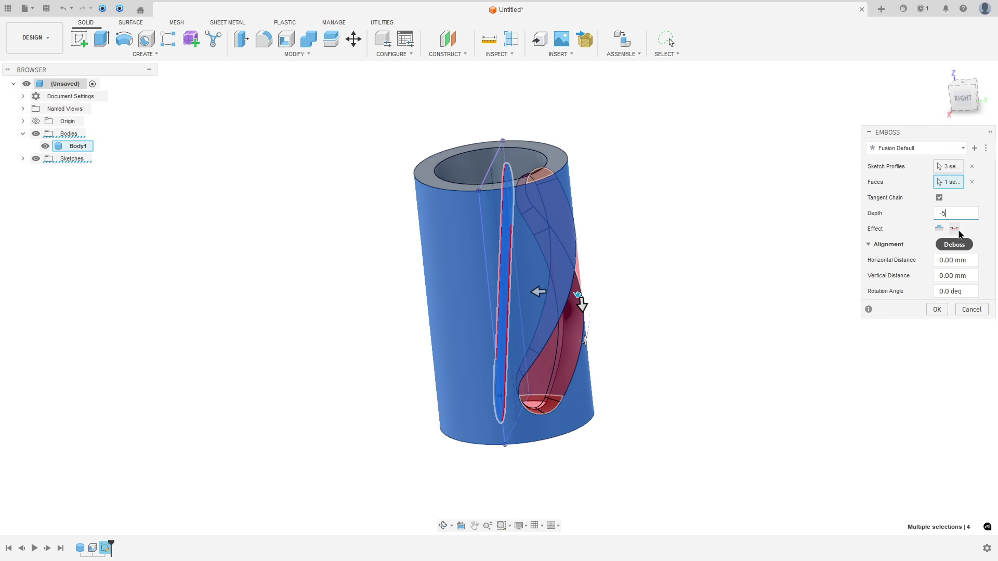
left_click(937, 309)
middle_click_drag(883, 311, 784, 280, "shift")
key("F6")
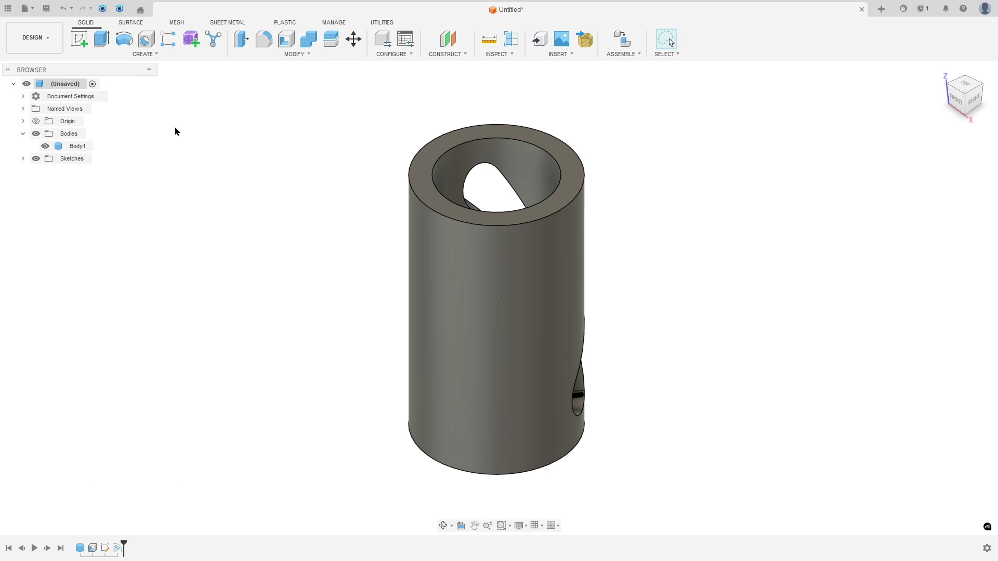
Circular-pattern Emboss1 three times, full circle, around the tube's top-edge axis.
left_click(148, 55)
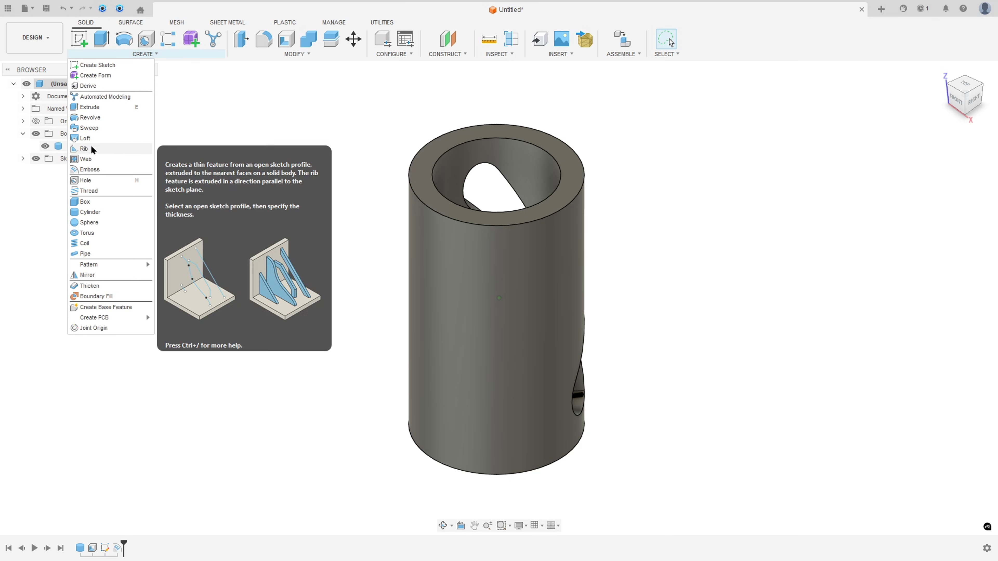
mouse_move(91, 264)
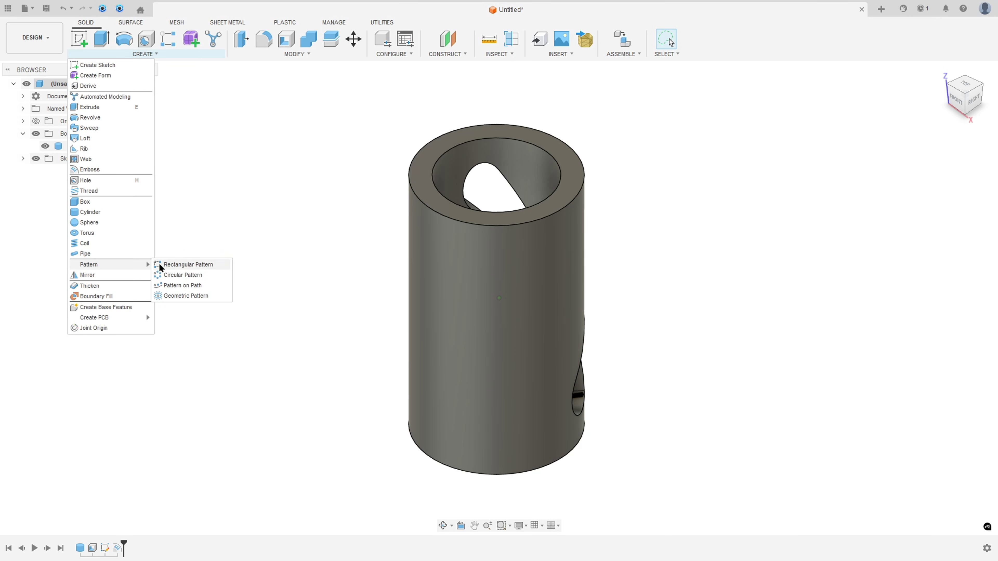
left_click(178, 274)
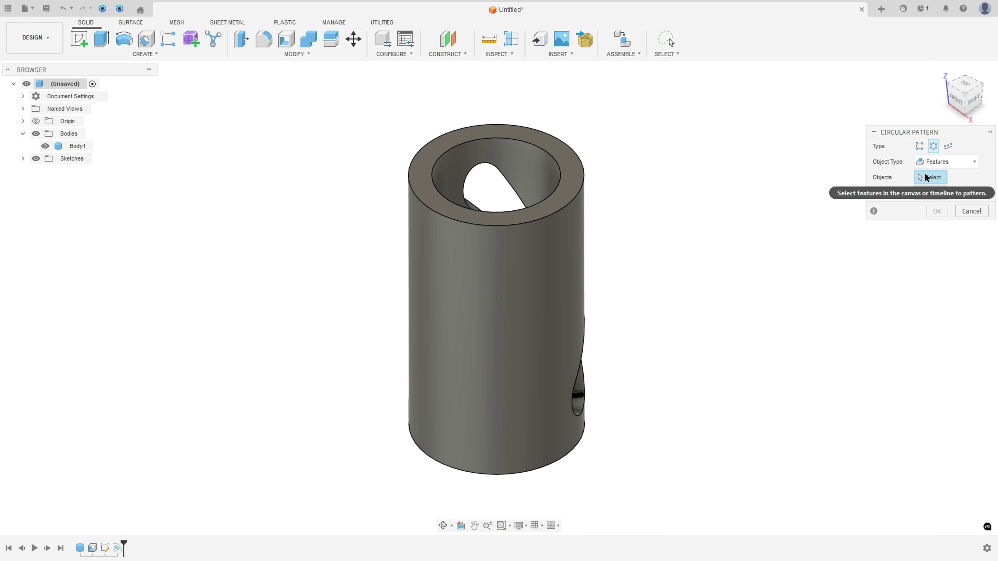
left_click(117, 548)
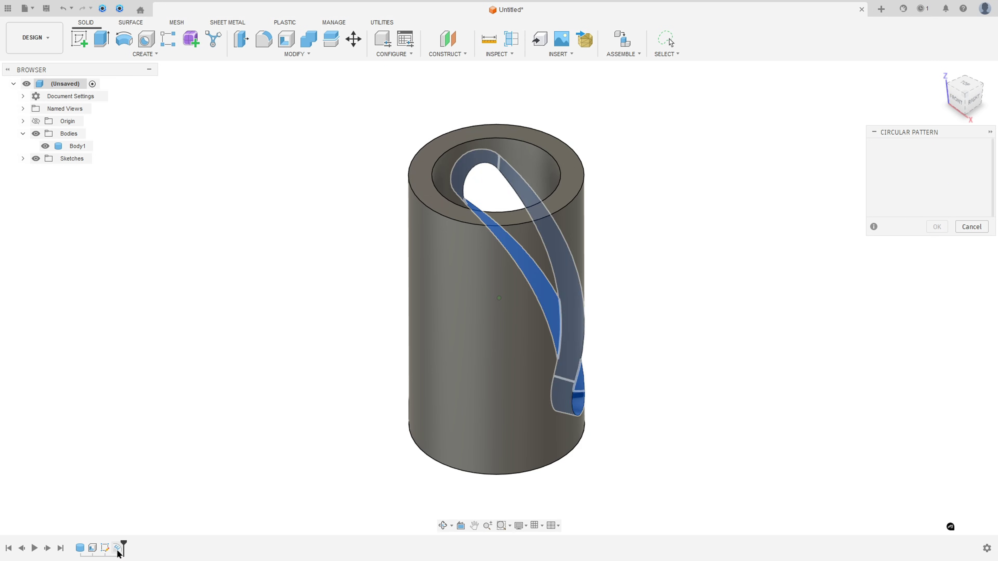
left_click(944, 193)
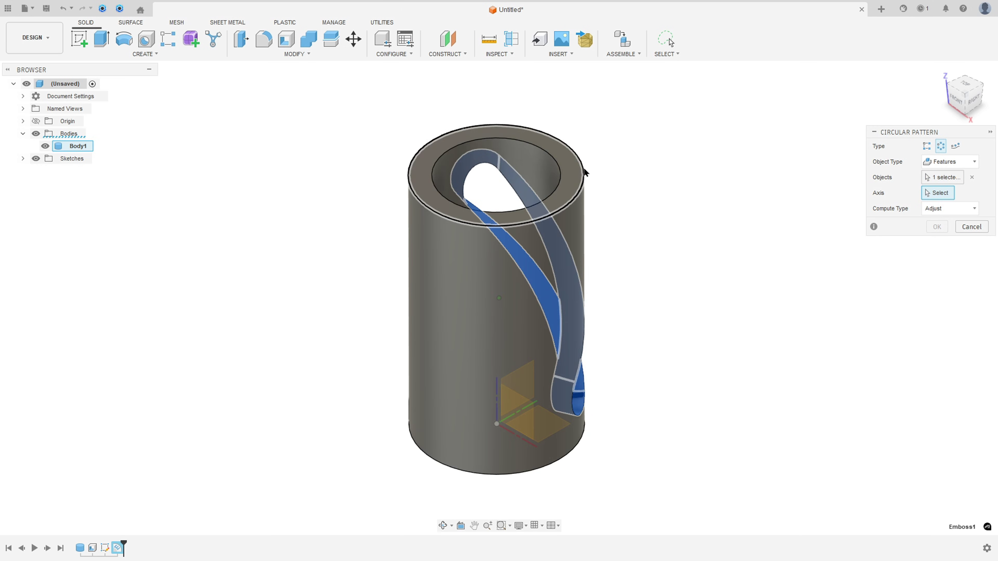
left_click(584, 173)
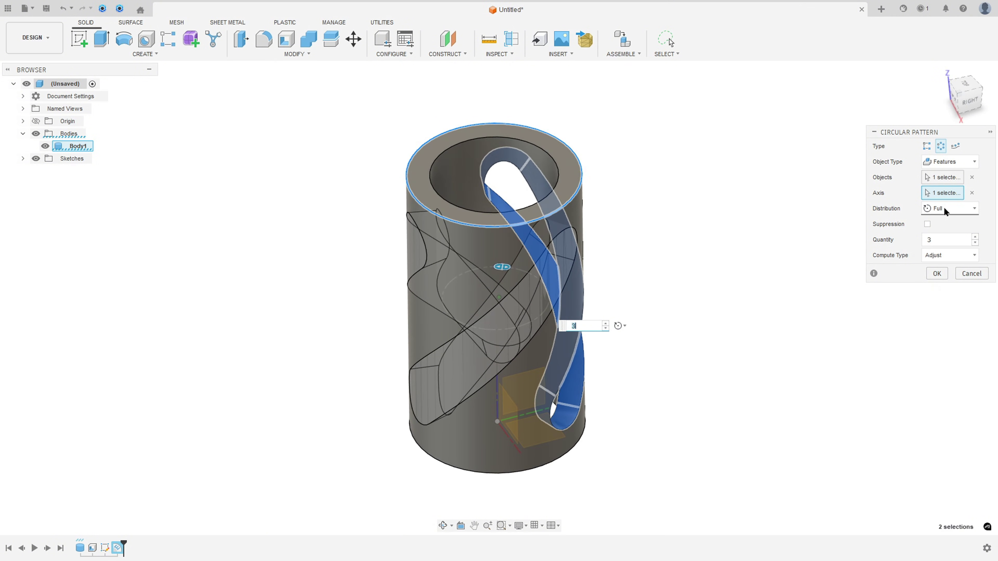
left_click(937, 273)
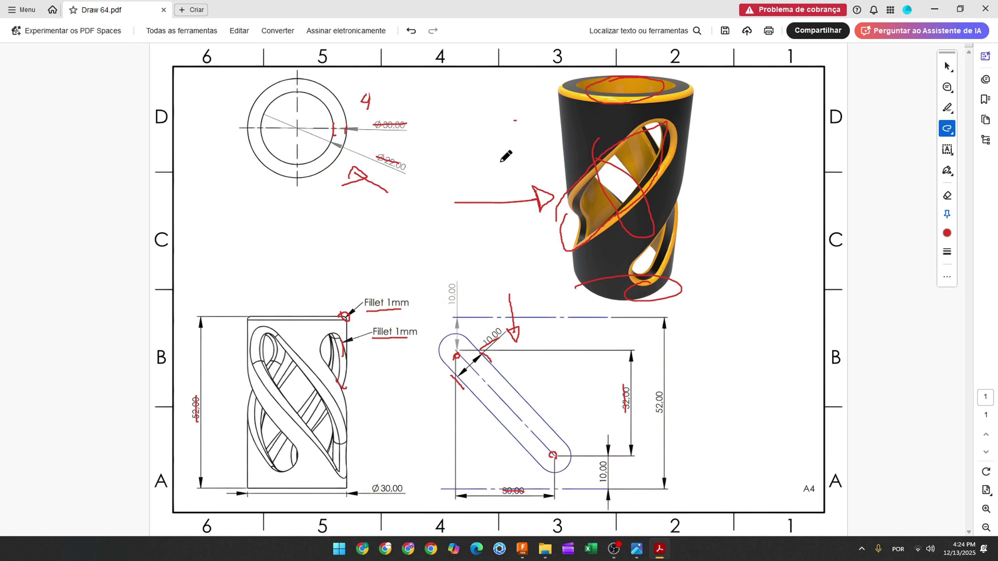
left_click(523, 549)
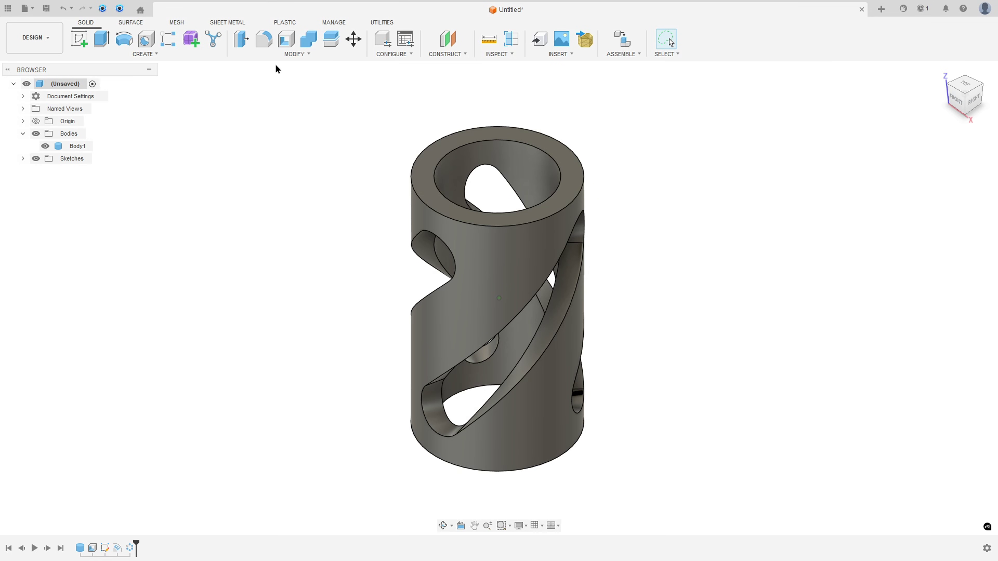
Fillet the tube's top outer edge and the faces of all three slot cut-outs at 1 mm.
left_click(264, 39)
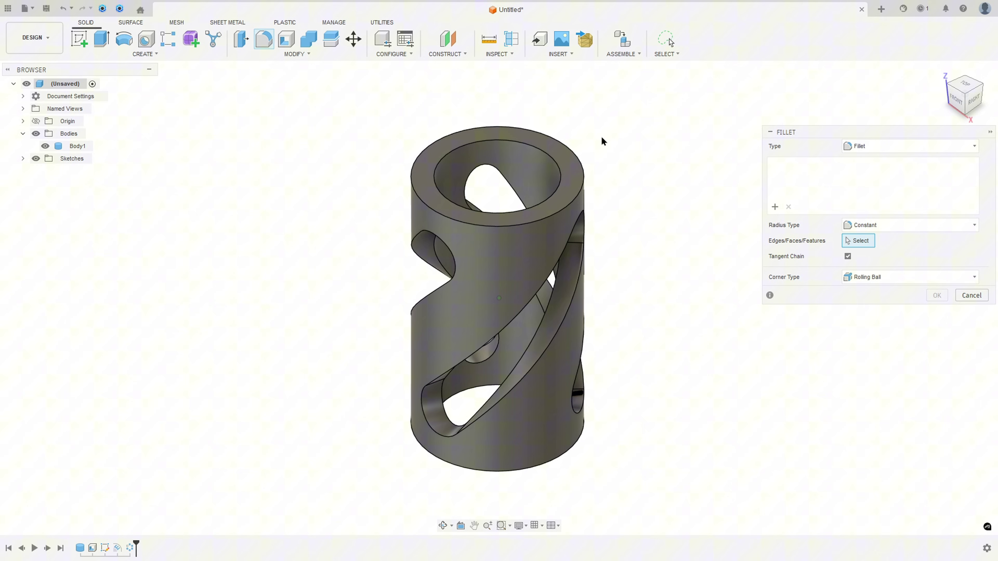
left_click(585, 181)
type("1")
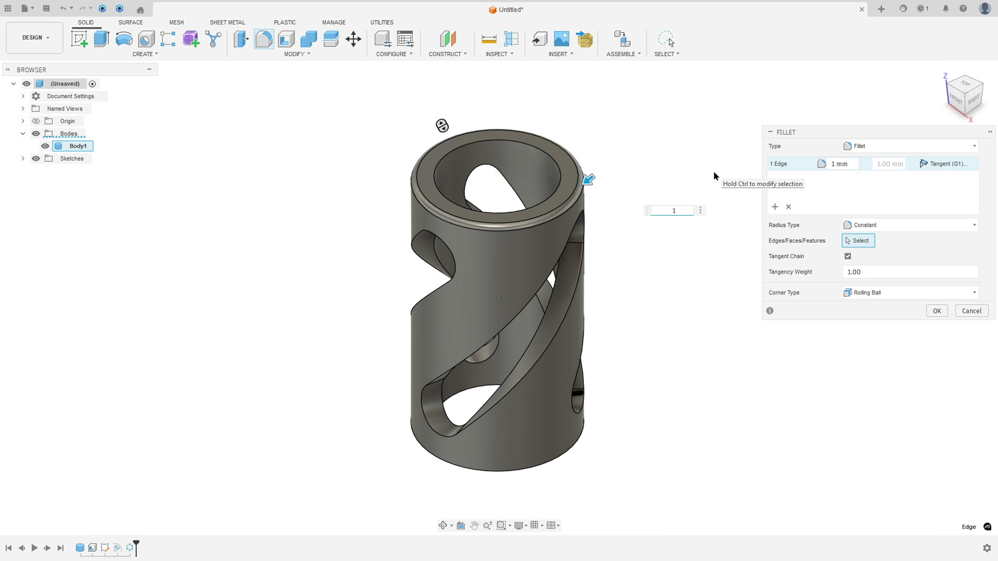
middle_click_drag(669, 244, 588, 306, "shift")
left_click(569, 307)
left_click(574, 317)
left_click(588, 306)
middle_click_drag(658, 315, 732, 284, "shift")
type("1")
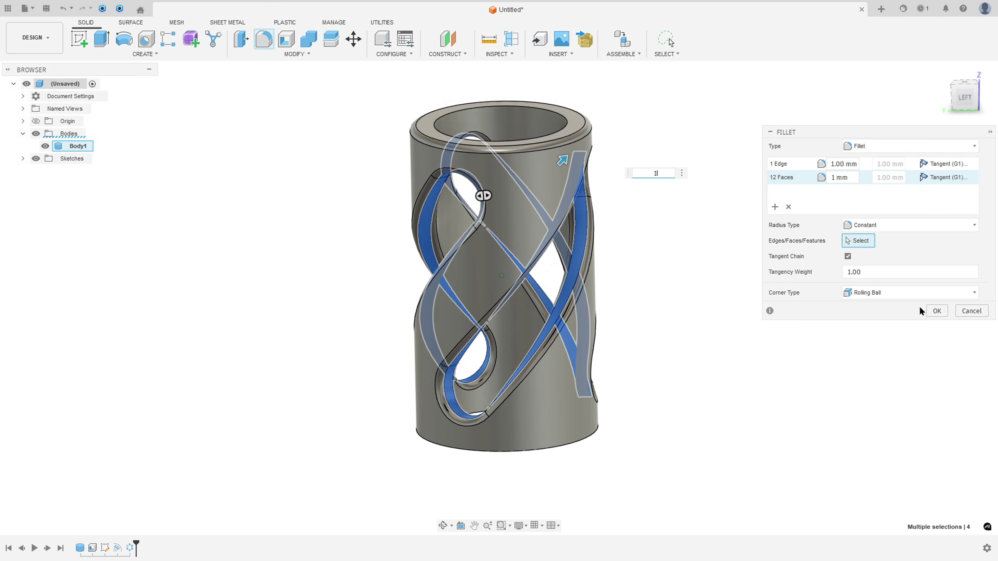
left_click(937, 311)
middle_click_drag(680, 240, 685, 207, "shift")
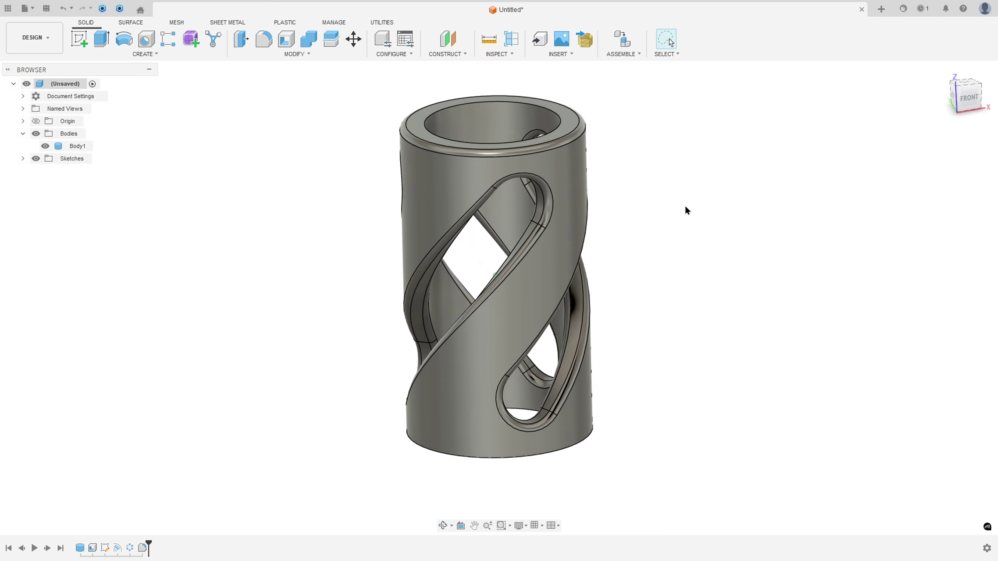
Apply Paint - Enamel Glossy (Black) to the tube and Enamel Glossy (Yellow) to the bore, rims and slot faces.
key("F6")
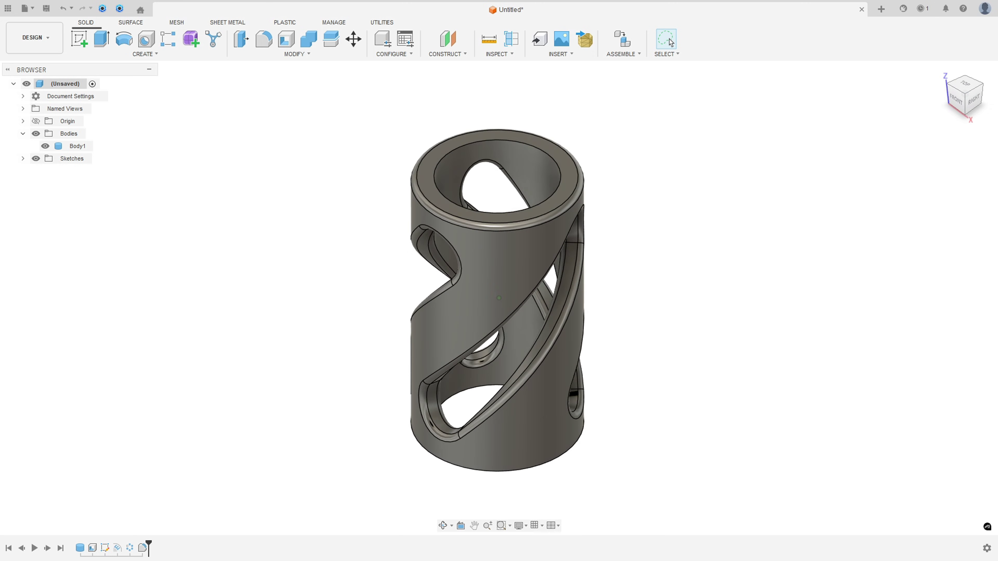
key("a")
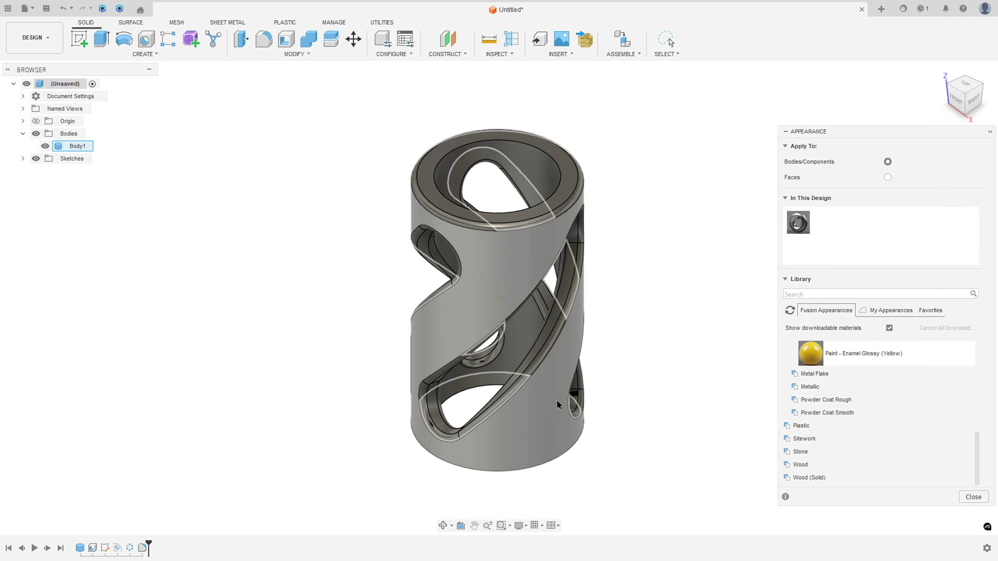
left_click(537, 374)
left_click(528, 336, "shift")
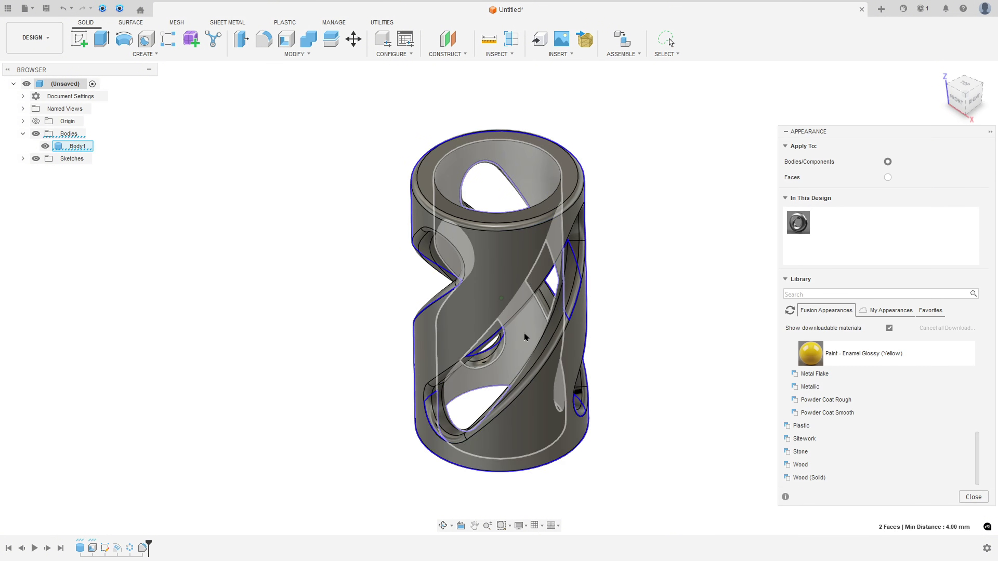
middle_click_drag(527, 335, 550, 362, "shift")
scroll(549, 362, "up", 5)
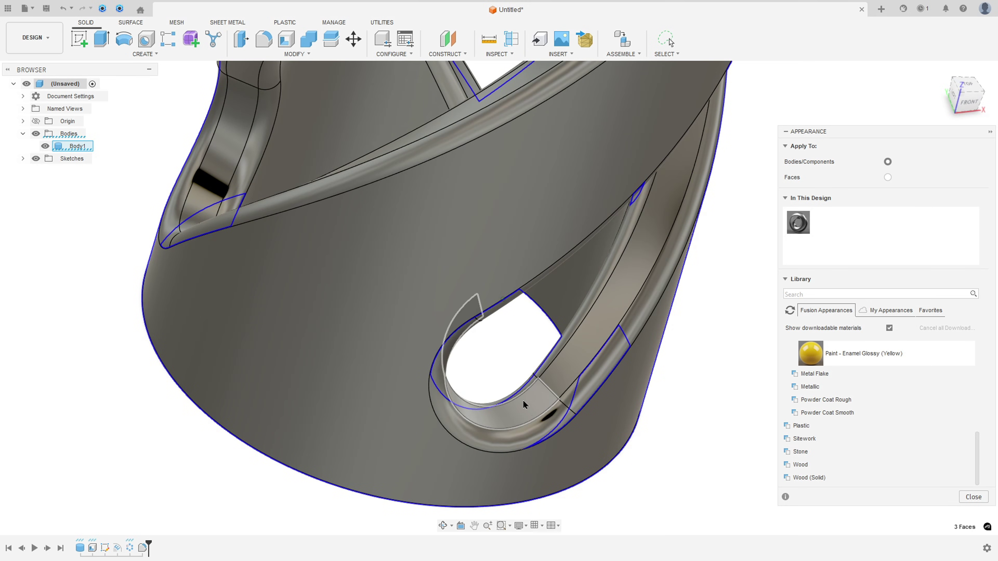
left_click(541, 409, "shift")
scroll(540, 409, "down", 5)
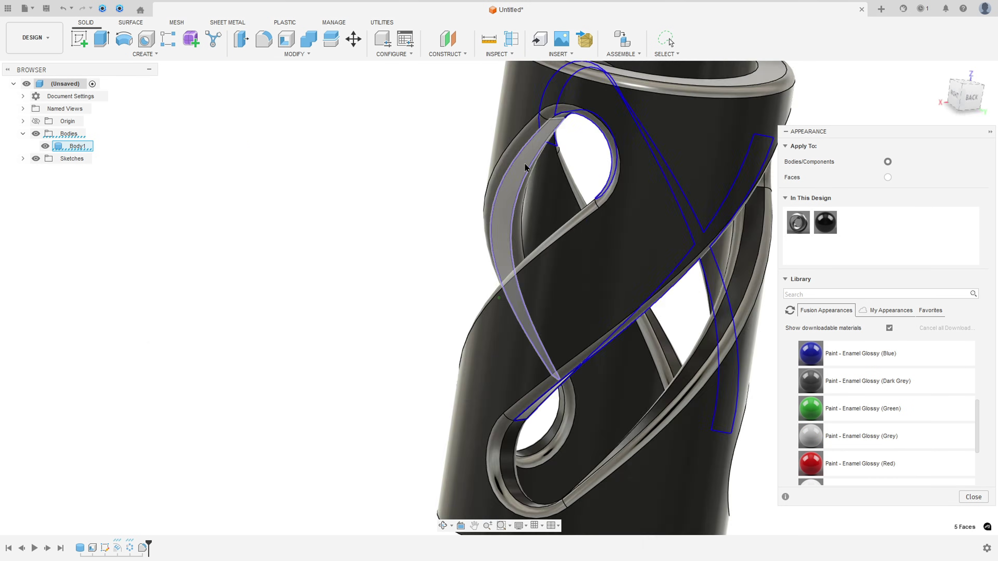
middle_click_drag(510, 276, 549, 174, "shift")
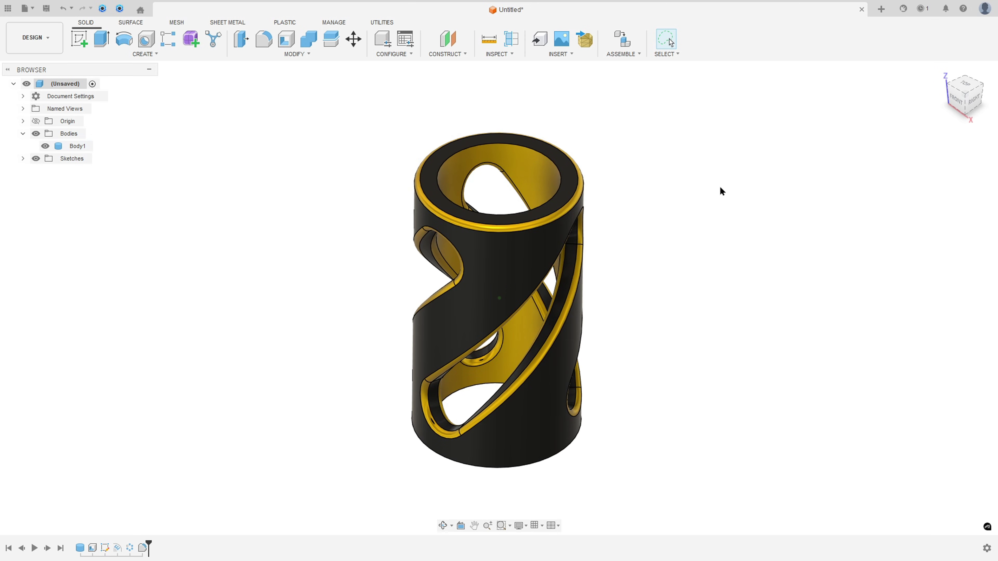